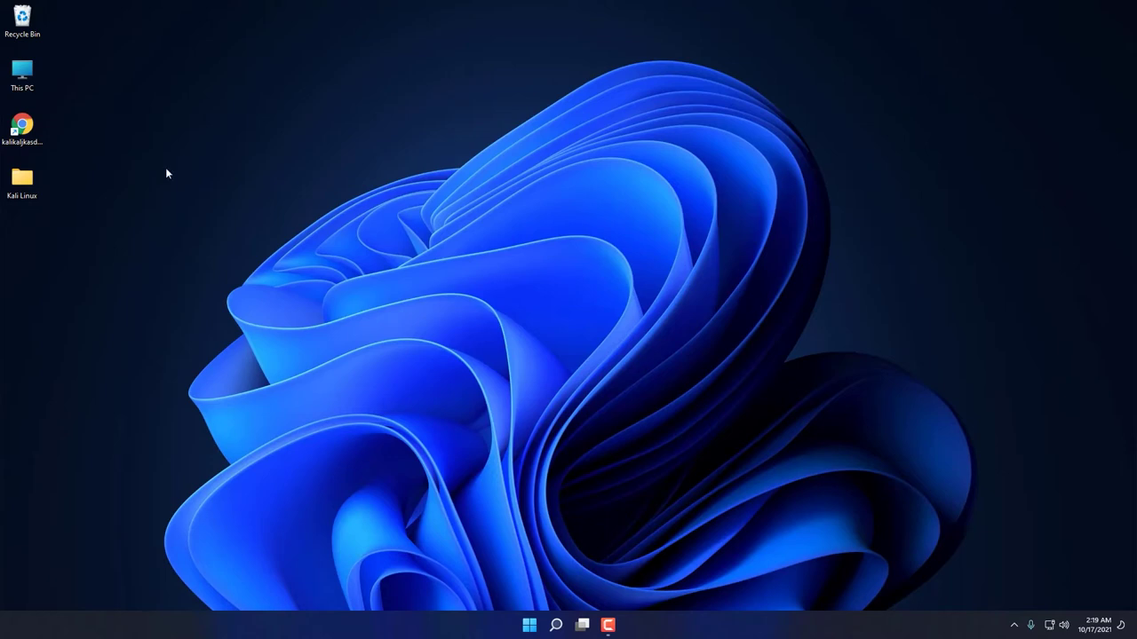
# Open the Chrome browser from the desktop and search Google for "kali linux".
pyautogui.doubleClick(22, 126)
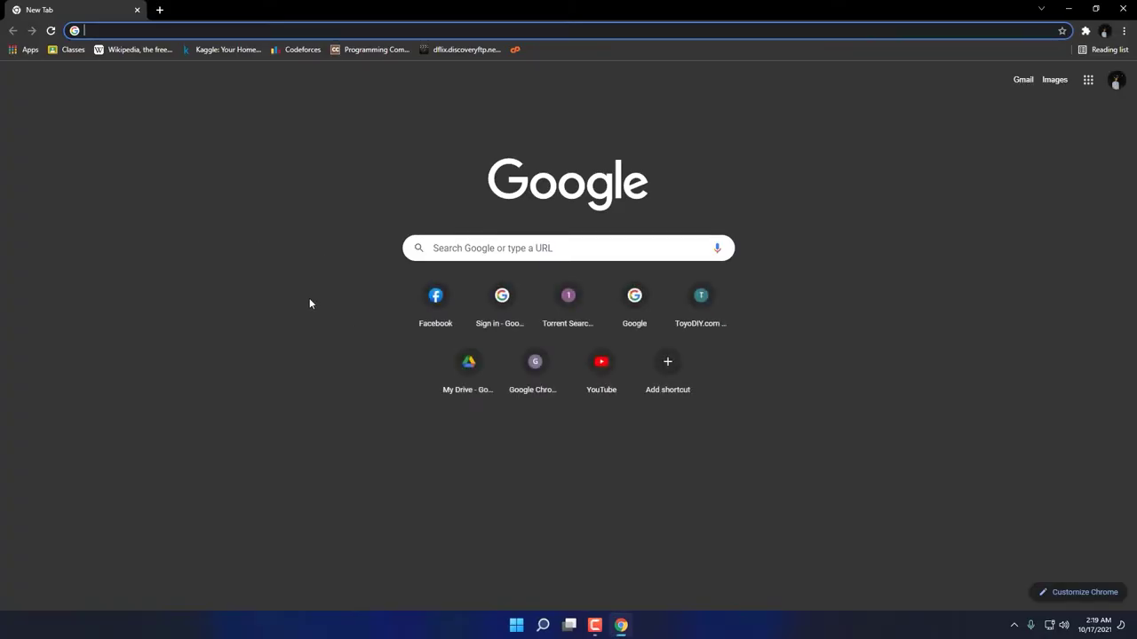
pyautogui.write('kali li')
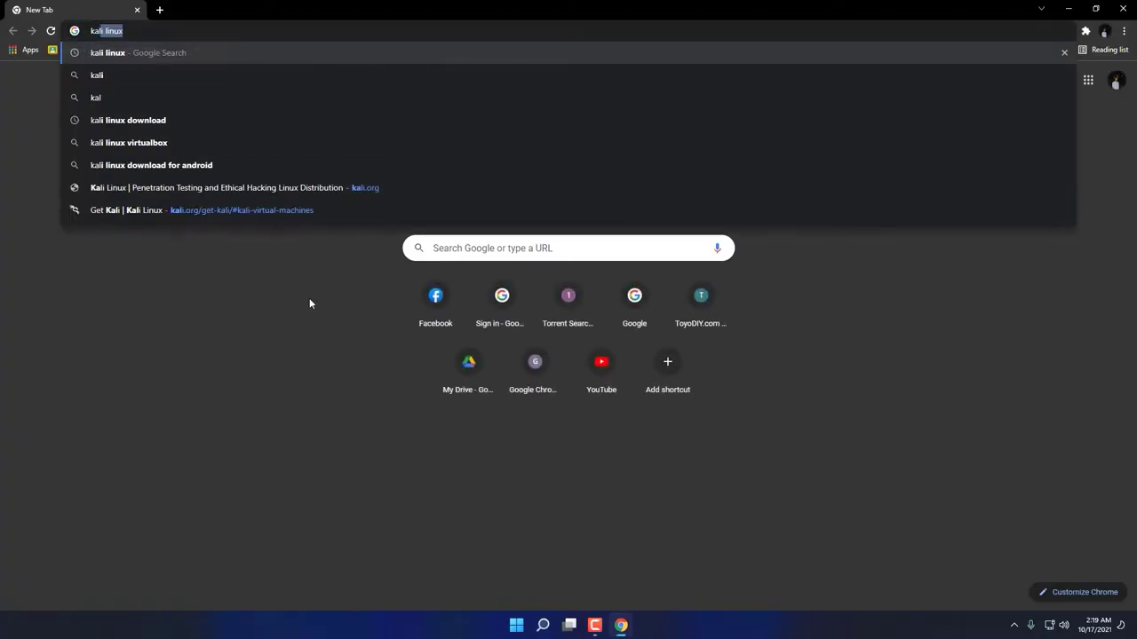
pyautogui.write('nux')
pyautogui.press('Return')
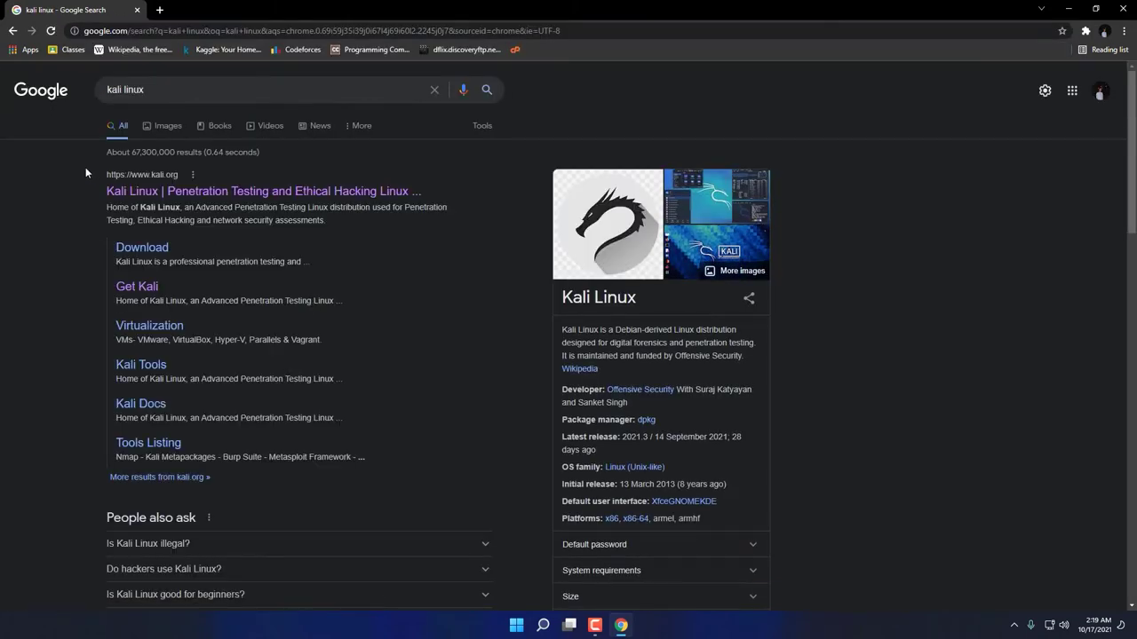
# Open the official kali.org site from the results and go to its Virtual Machines download section.
pyautogui.moveTo(85, 192); pyautogui.dragTo(433, 193)
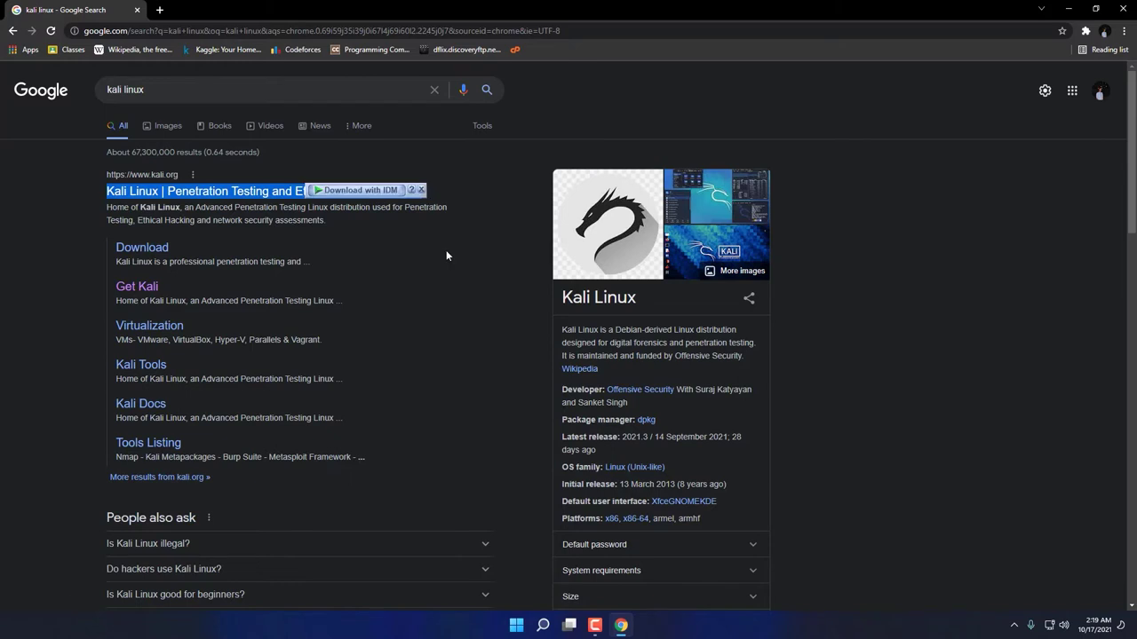
pyautogui.click(446, 255)
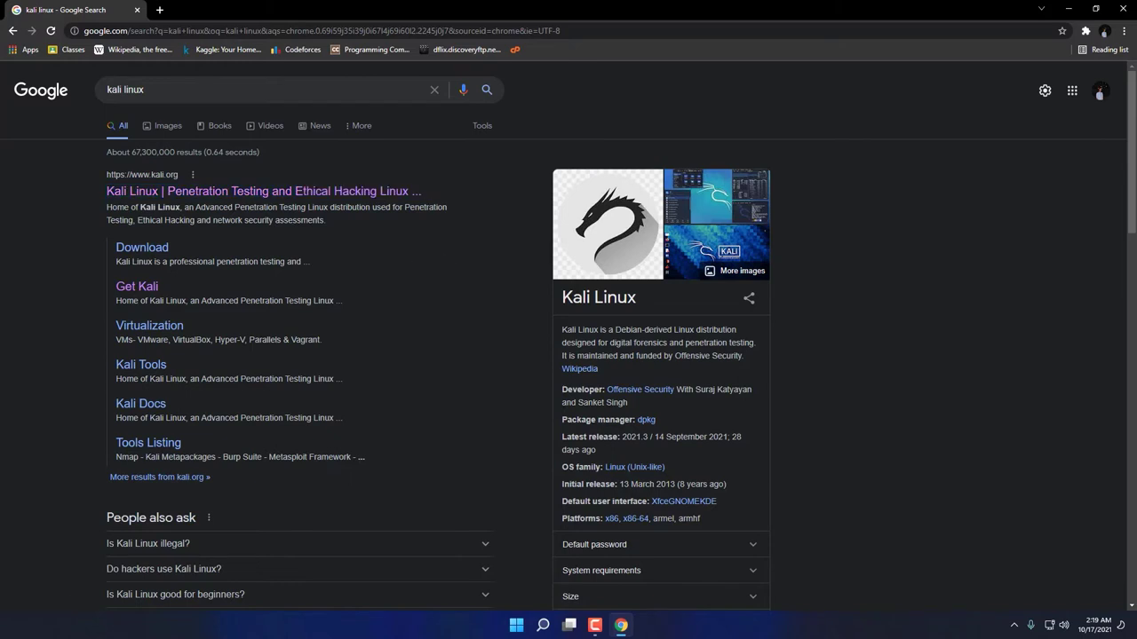
pyautogui.click(194, 193)
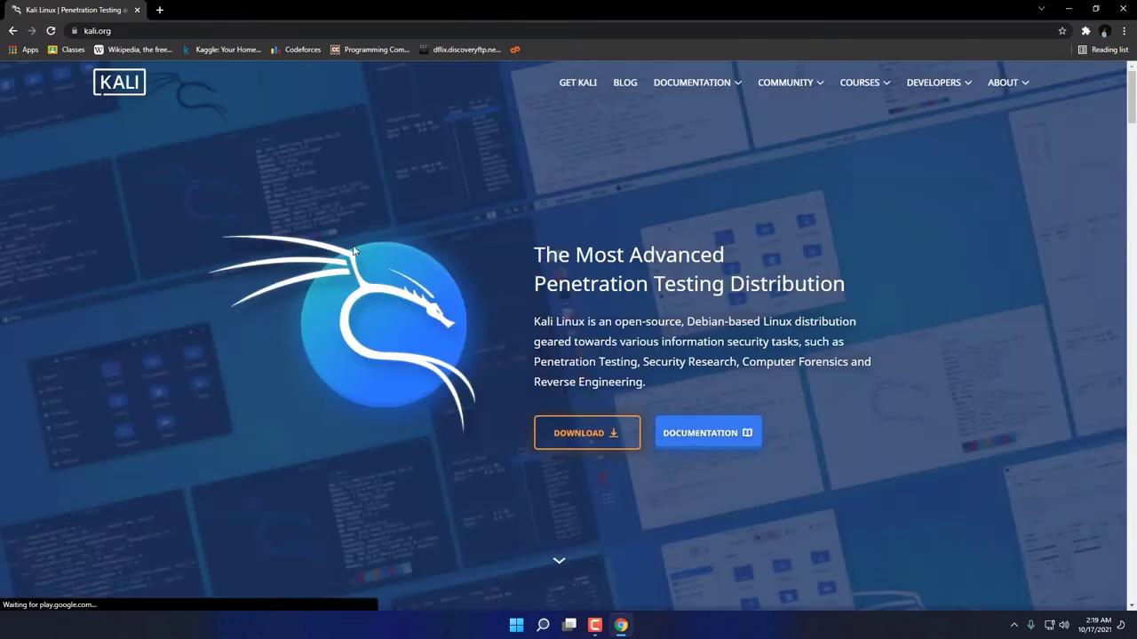
pyautogui.click(578, 435)
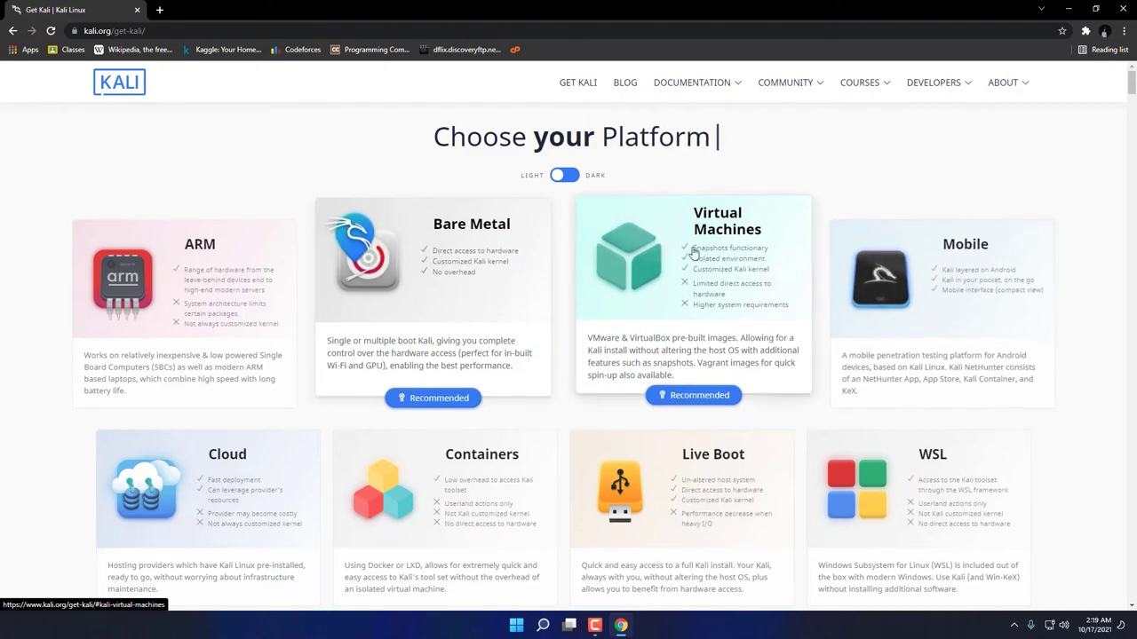
pyautogui.click(677, 286)
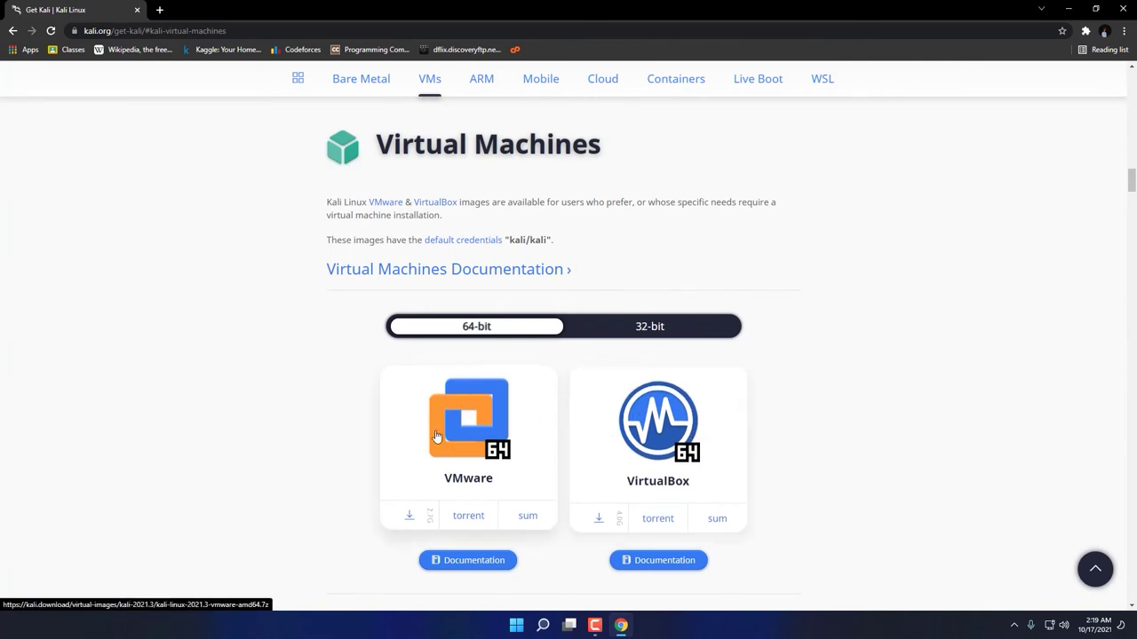
# Compare the 32-bit and 64-bit options, start downloading the 64-bit VMware image, and minimize the download window.
pyautogui.click(651, 331)
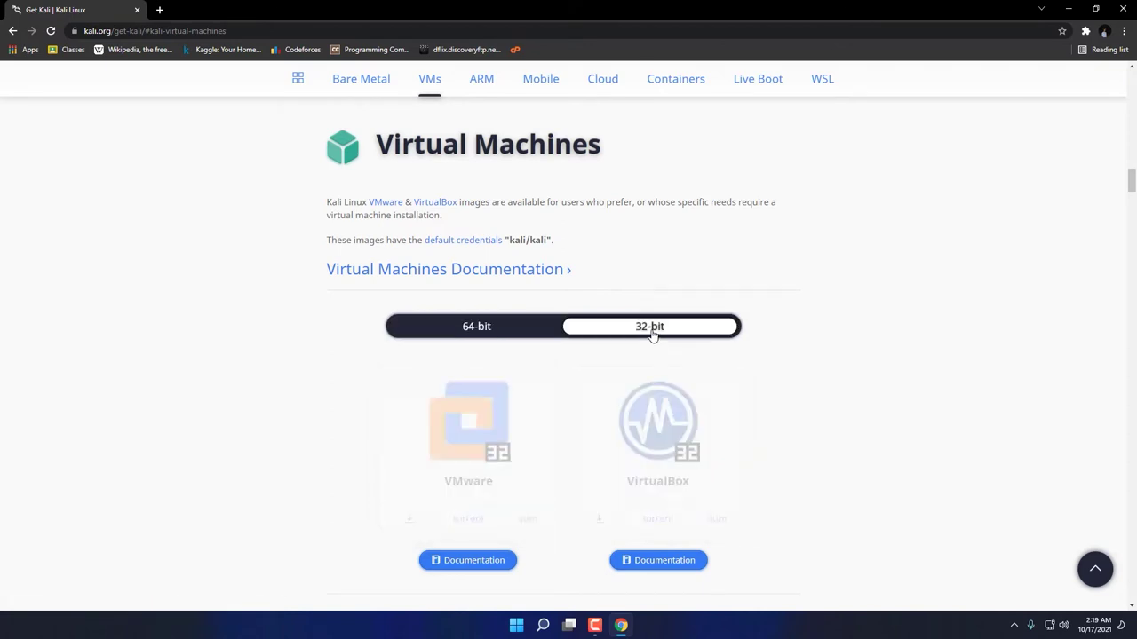
pyautogui.click(484, 329)
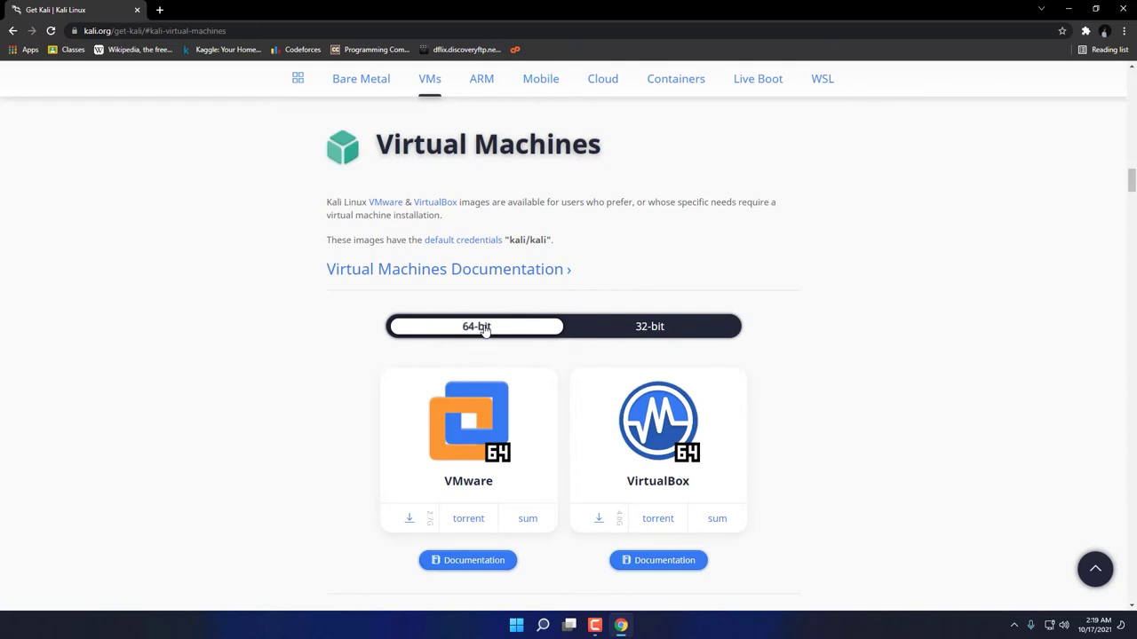
pyautogui.click(409, 518)
pyautogui.click(538, 355)
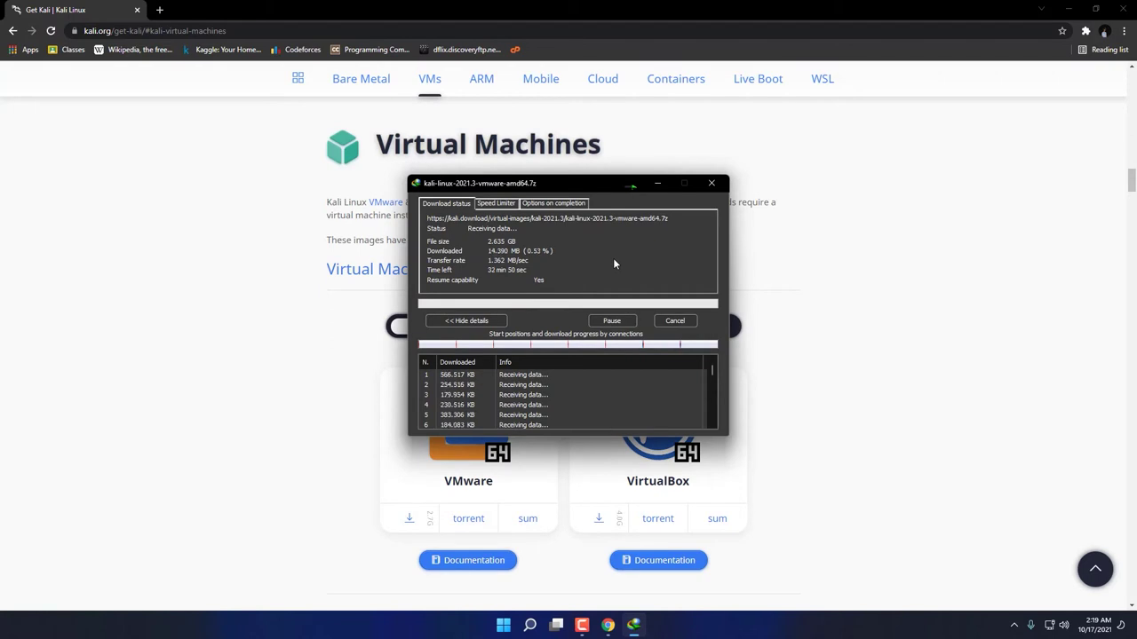
pyautogui.click(657, 183)
# Request the 64-bit VMware torrent file, cancel saving it, and cancel the running image download.
pyautogui.click(472, 516)
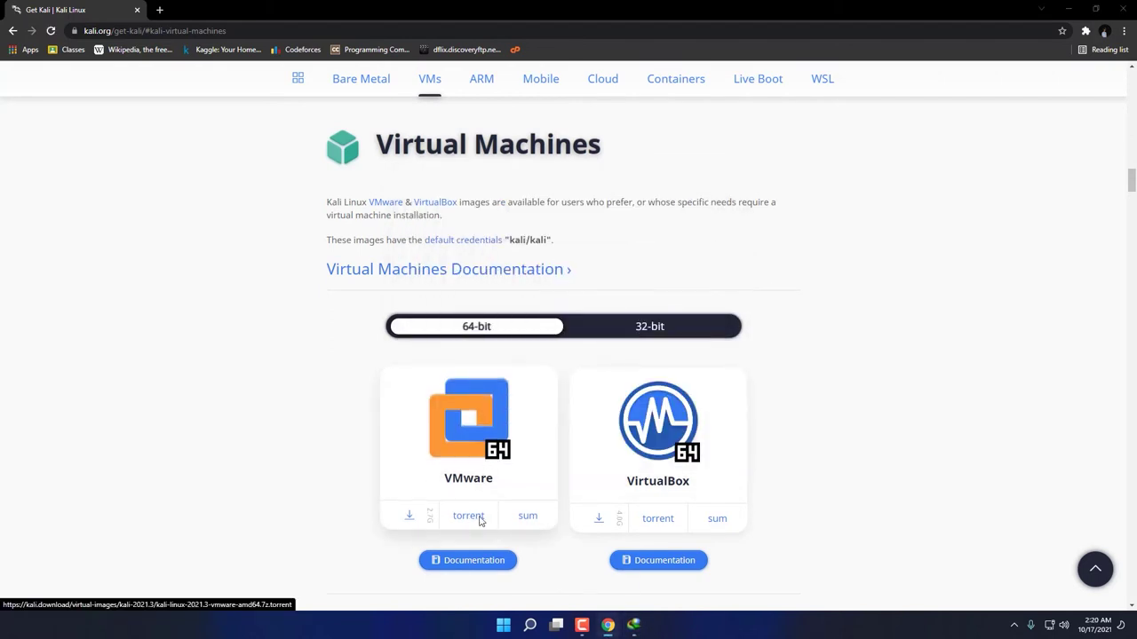
pyautogui.click(526, 299)
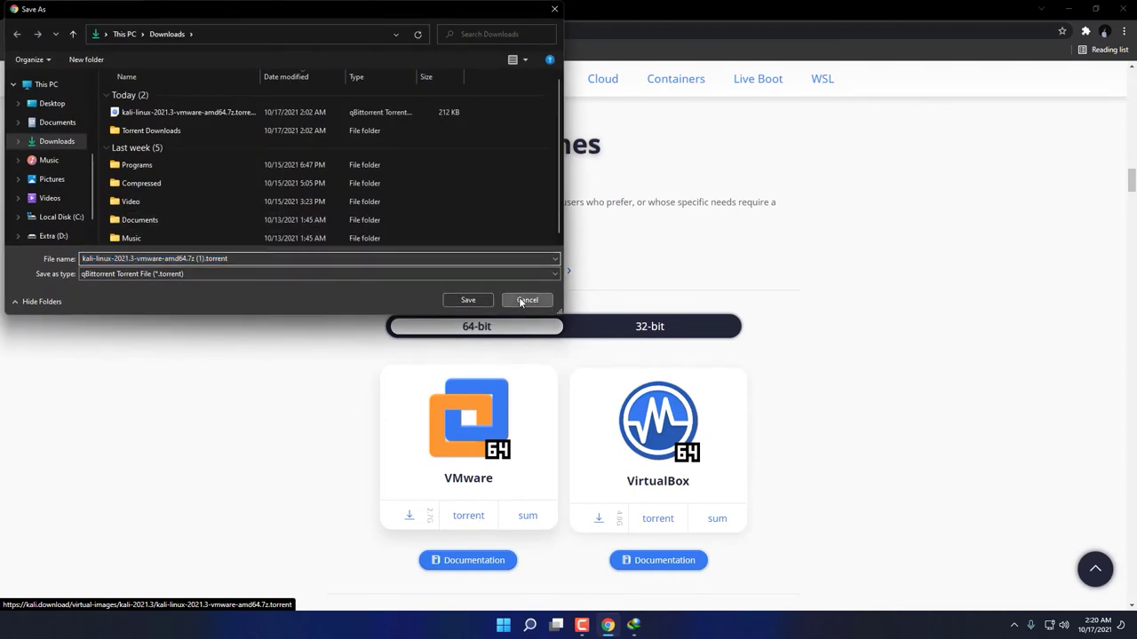
pyautogui.click(638, 629)
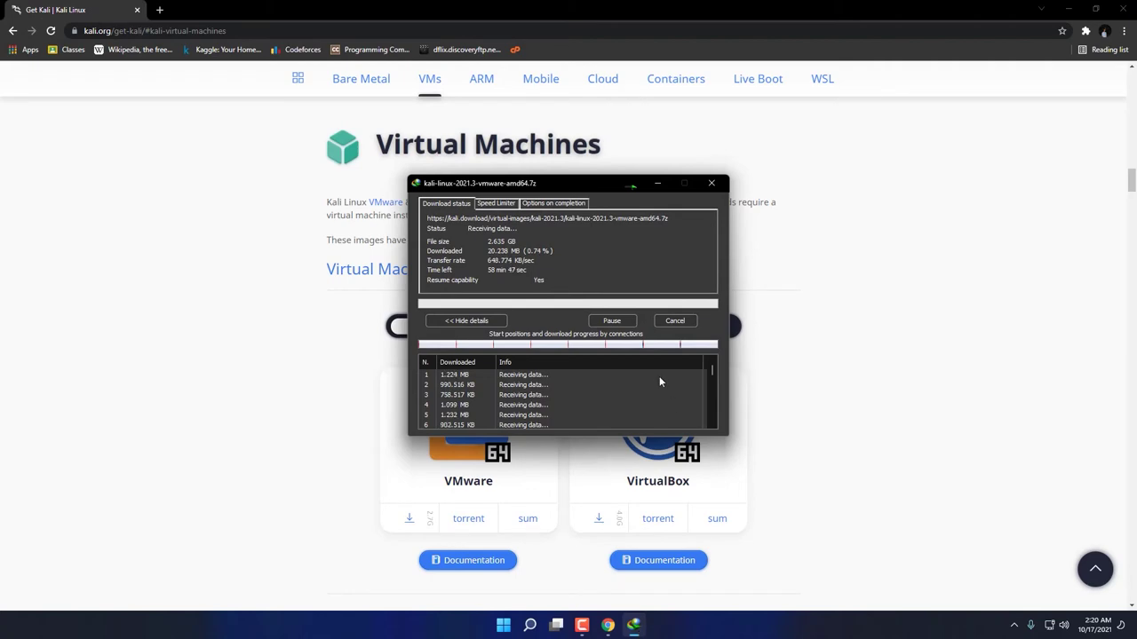
pyautogui.click(675, 320)
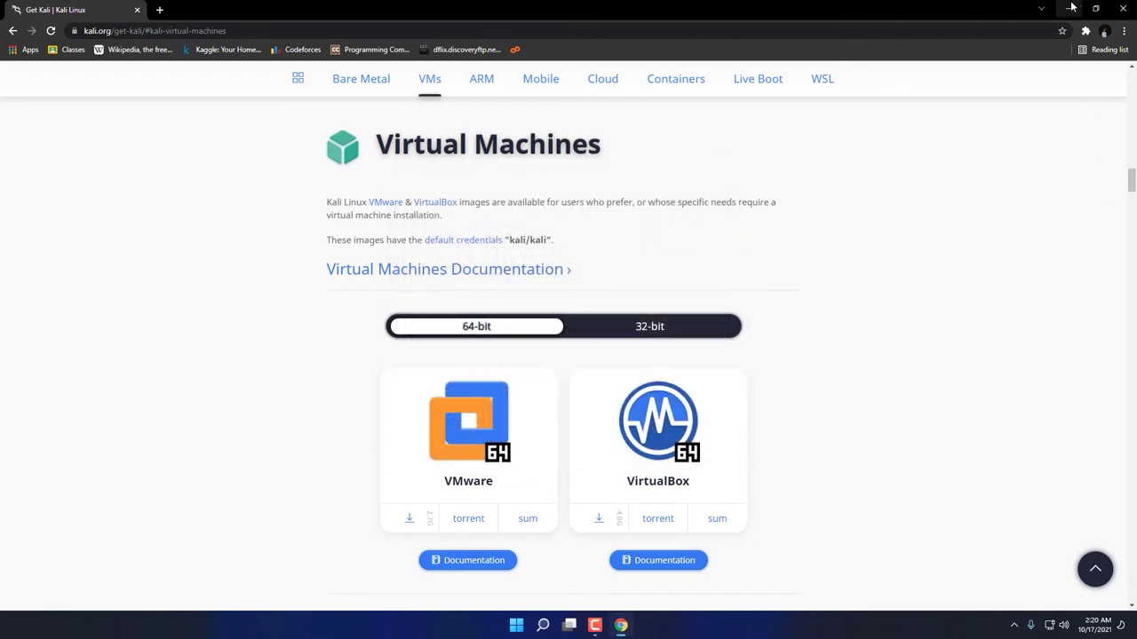
# Minimize the browser, open the Kali Linux desktop folder, and check the contents of the kali-linux-2021.3-vmware-amd64.7z archive.
pyautogui.click(1040, 9)
pyautogui.doubleClick(17, 188)
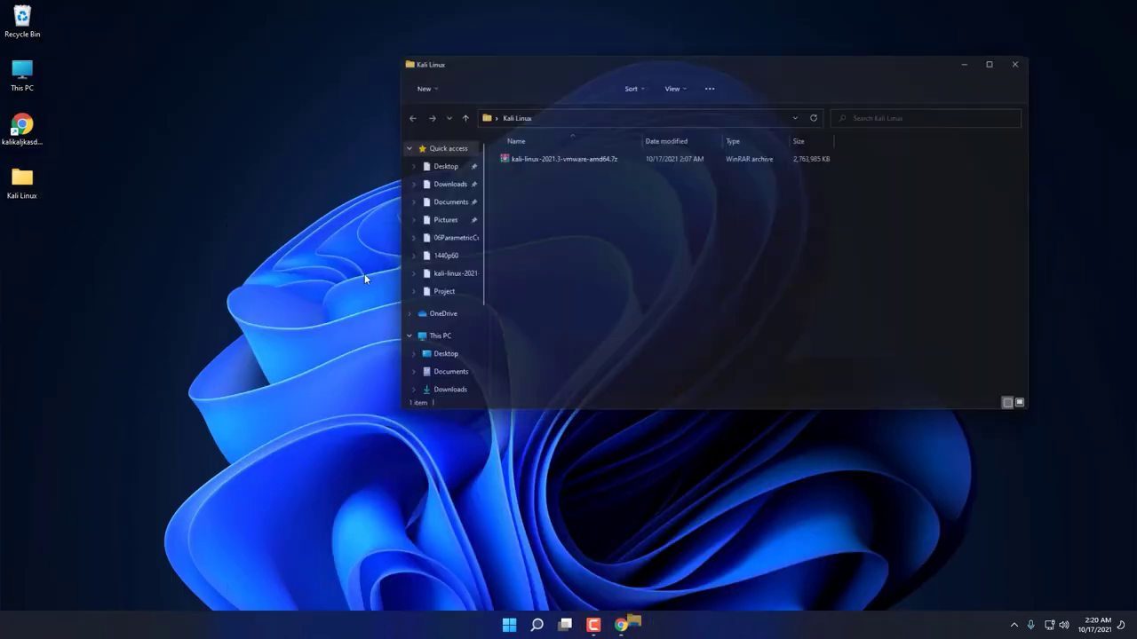
pyautogui.doubleClick(525, 157)
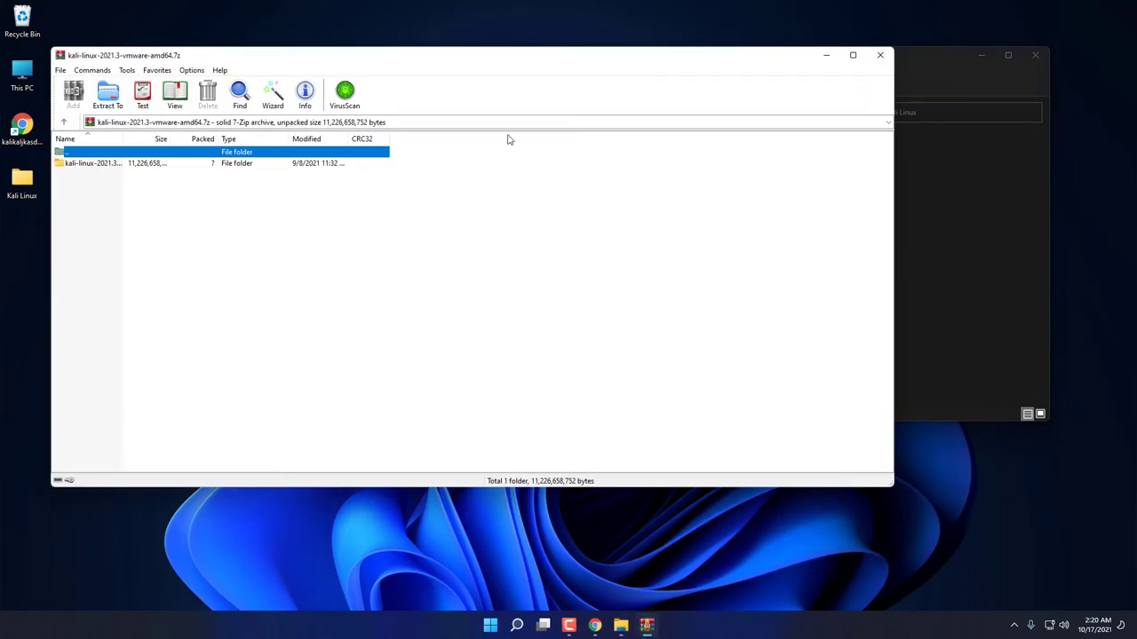
pyautogui.click(880, 55)
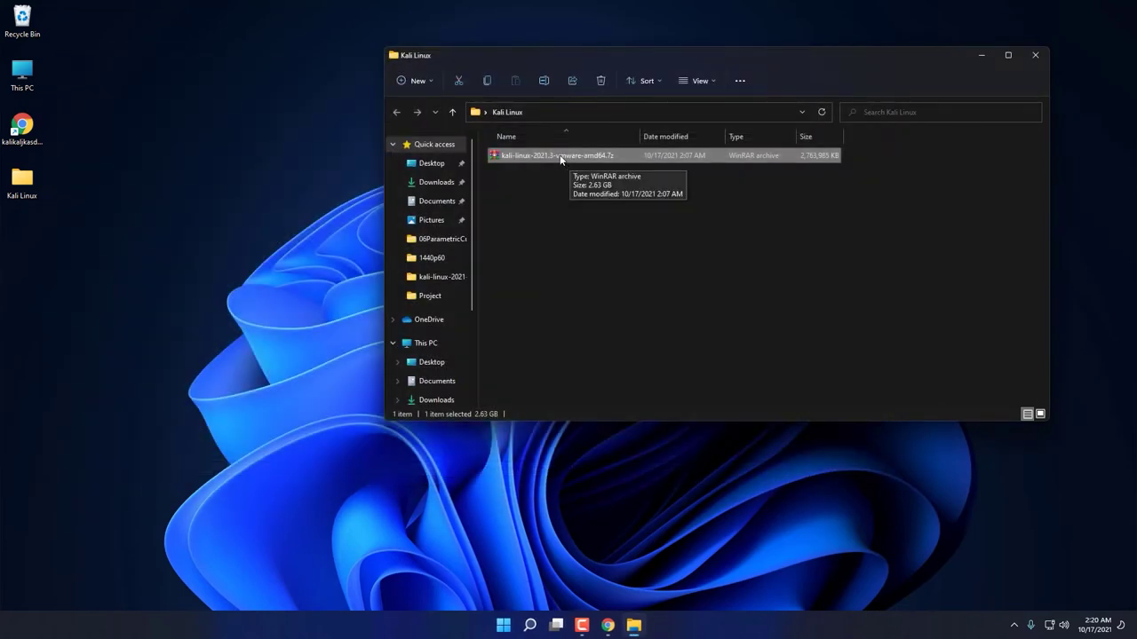
# Extract the kali-linux-2021.3-vmware-amd64.7z archive into the current Kali Linux folder.
pyautogui.rightClick(561, 159)
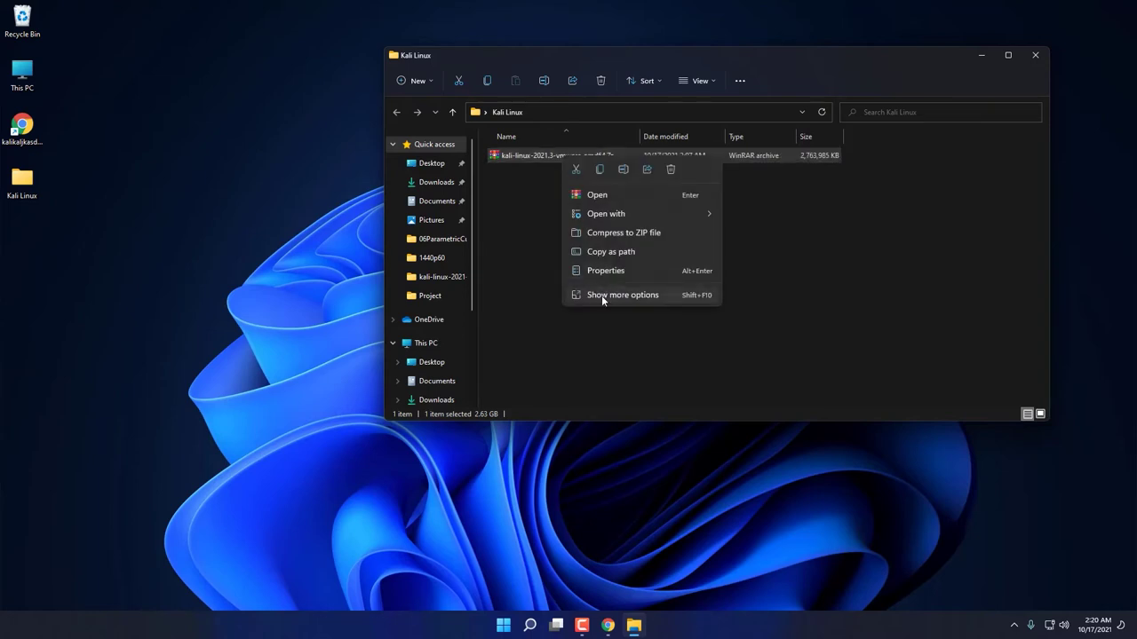
pyautogui.click(632, 297)
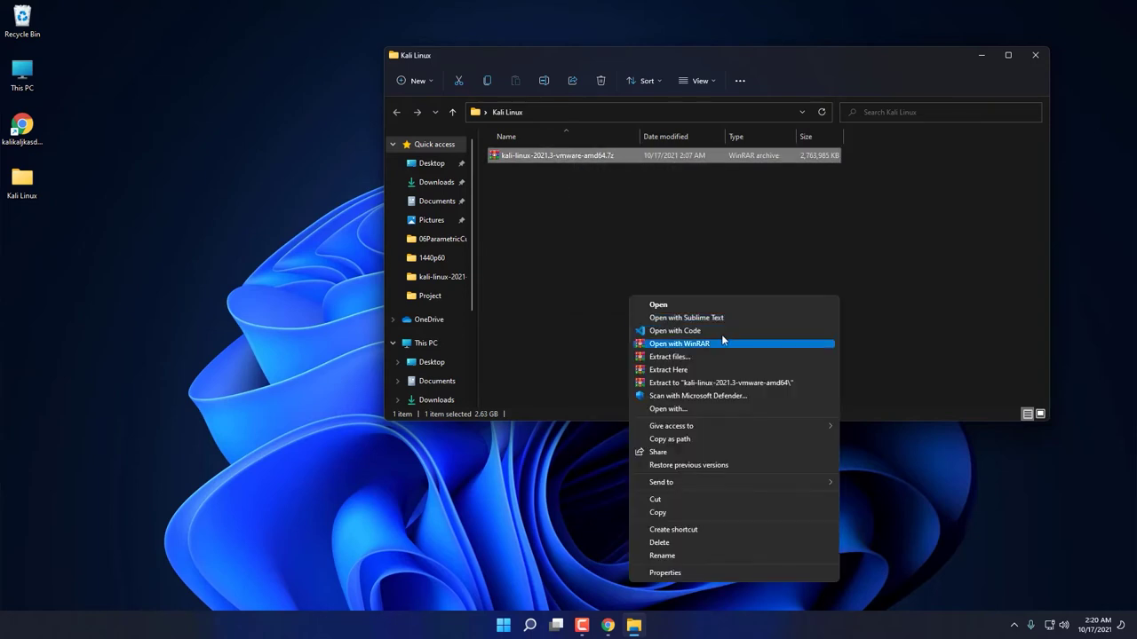
pyautogui.click(680, 369)
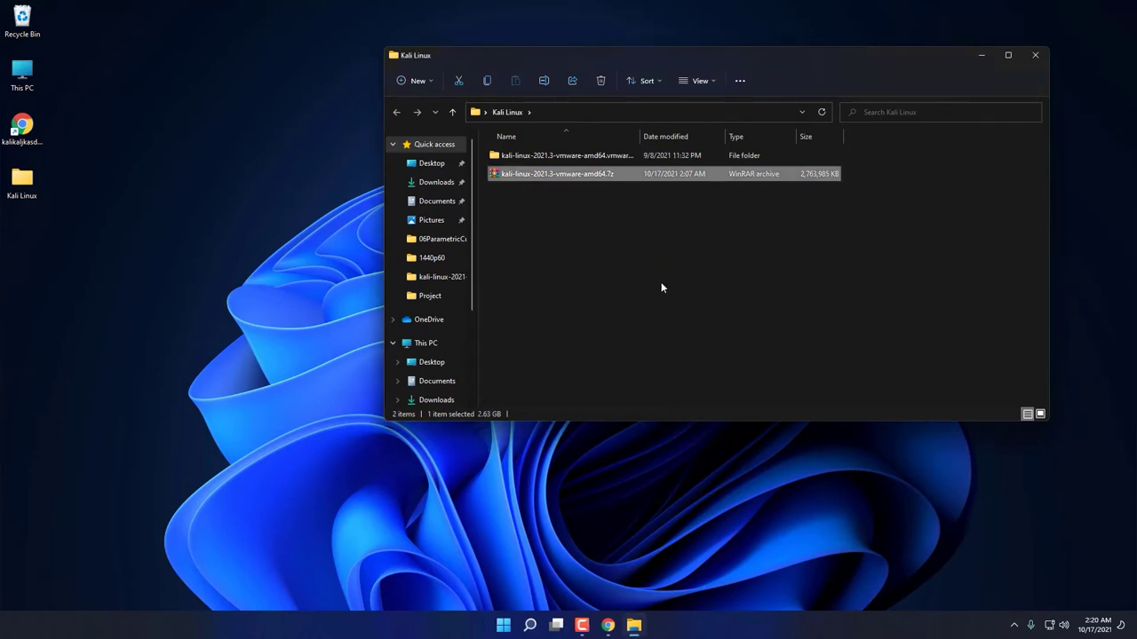
# Examine the files inside the extracted virtual machine folder in a maximized window and return to the Kali Linux folder.
pyautogui.doubleClick(557, 156)
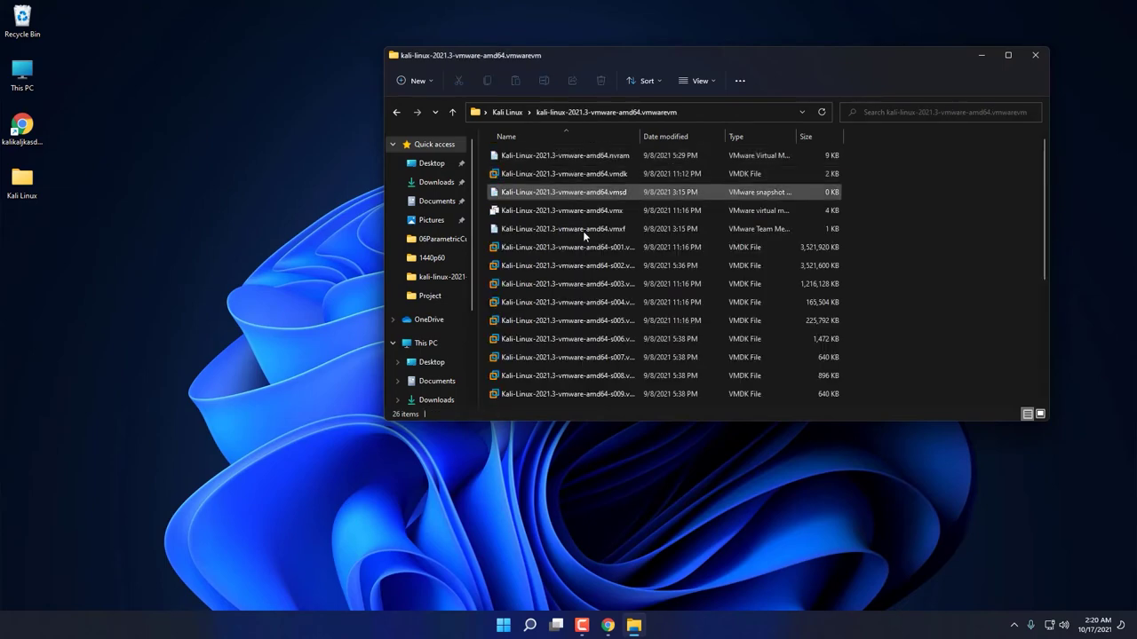
pyautogui.click(1010, 55)
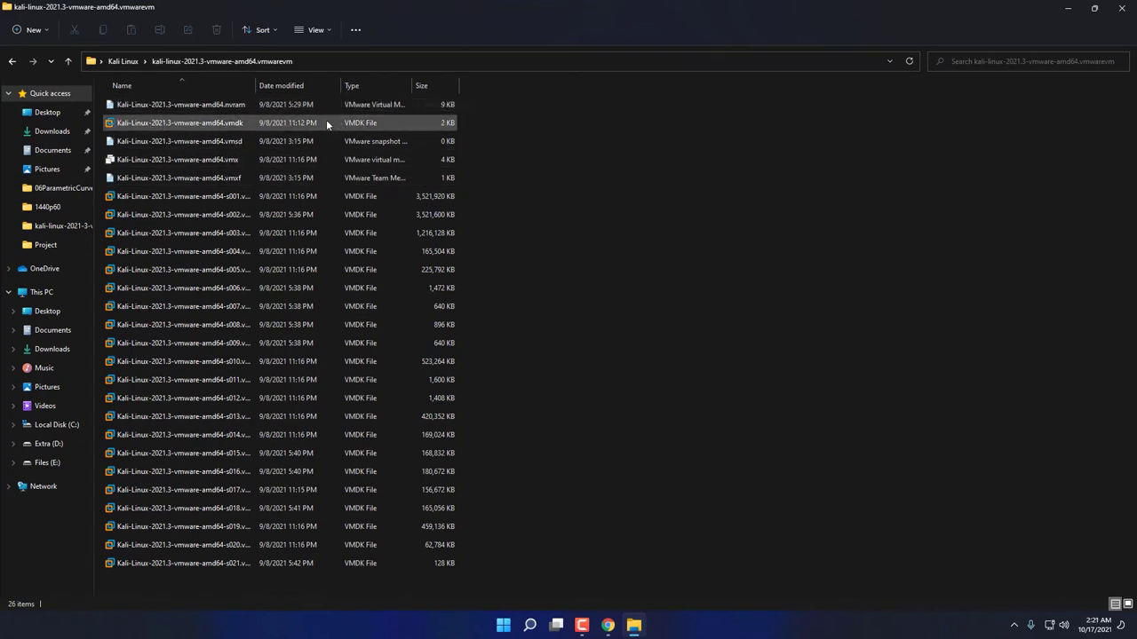
pyautogui.click(68, 61)
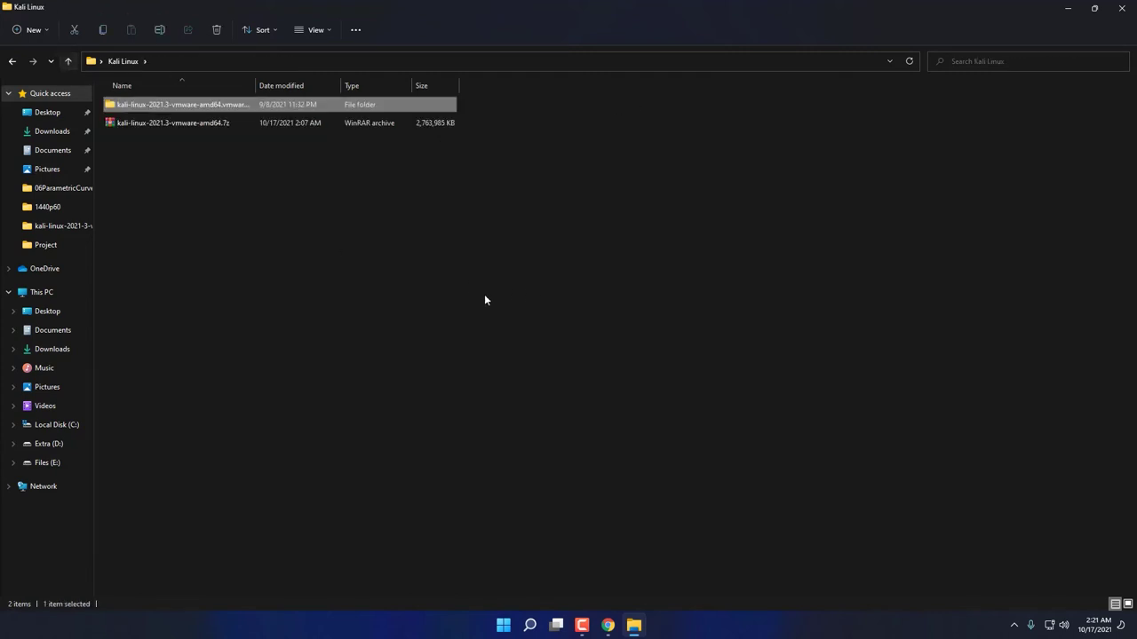
# Rename the extracted virtual machine folder to "kali" and restore the file window to its smaller size.
pyautogui.click(199, 105)
pyautogui.rightClick(199, 105)
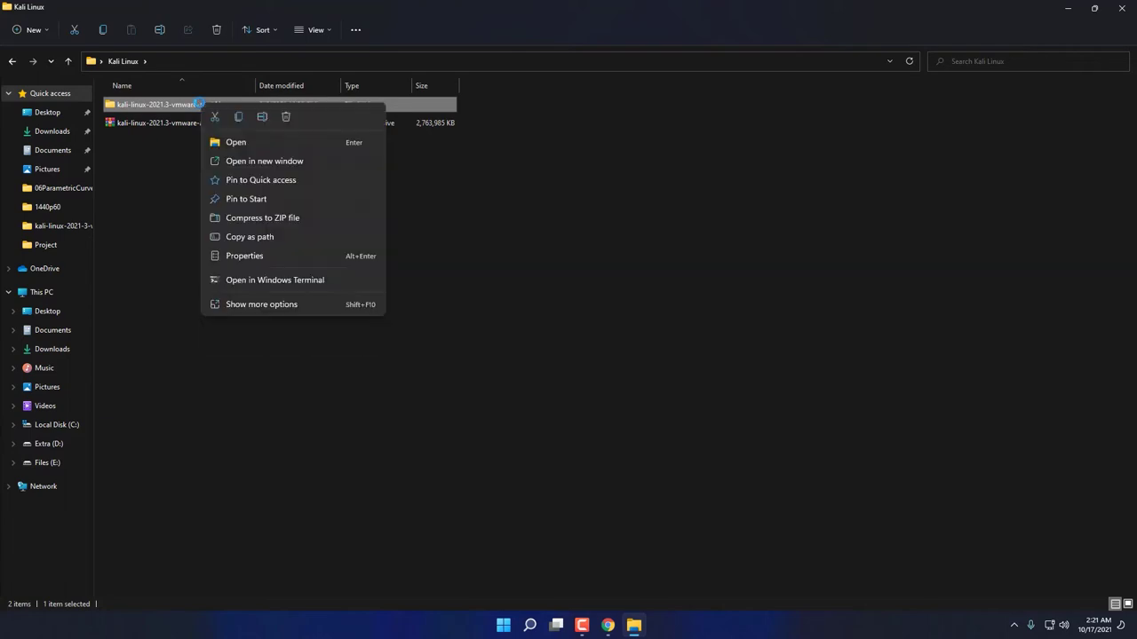
pyautogui.click(268, 305)
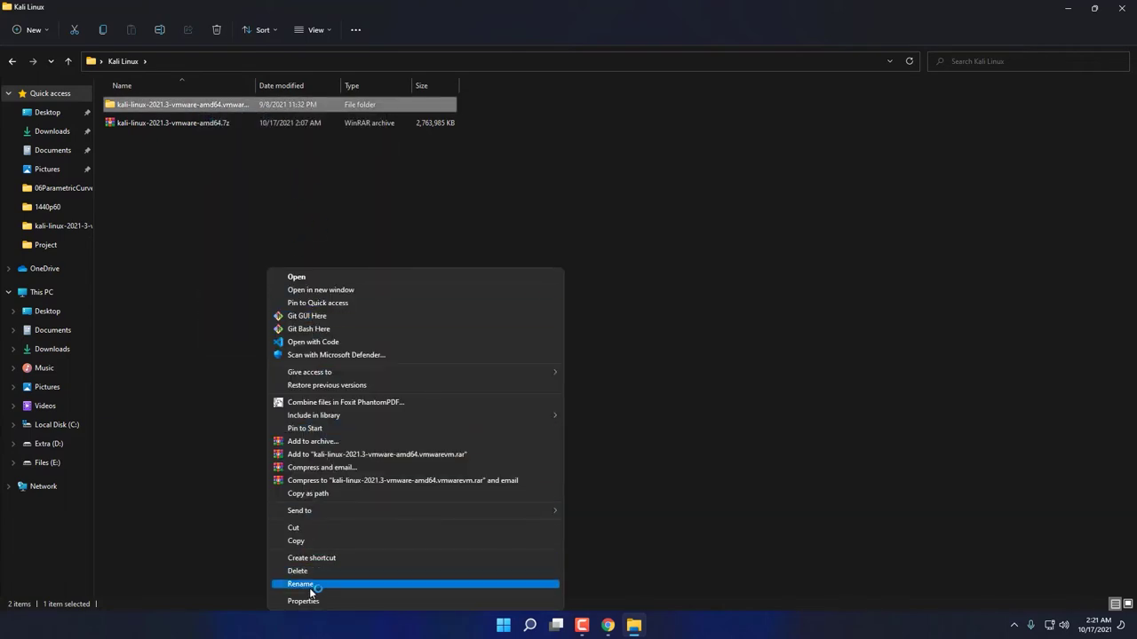
pyautogui.click(302, 584)
pyautogui.press('End')
pyautogui.press('BackSpace')
pyautogui.press('BackSpace')
pyautogui.press('BackSpace')
pyautogui.press('BackSpace')
pyautogui.press('BackSpace')
pyautogui.press('BackSpace')
pyautogui.press('BackSpace')
pyautogui.press('BackSpace')
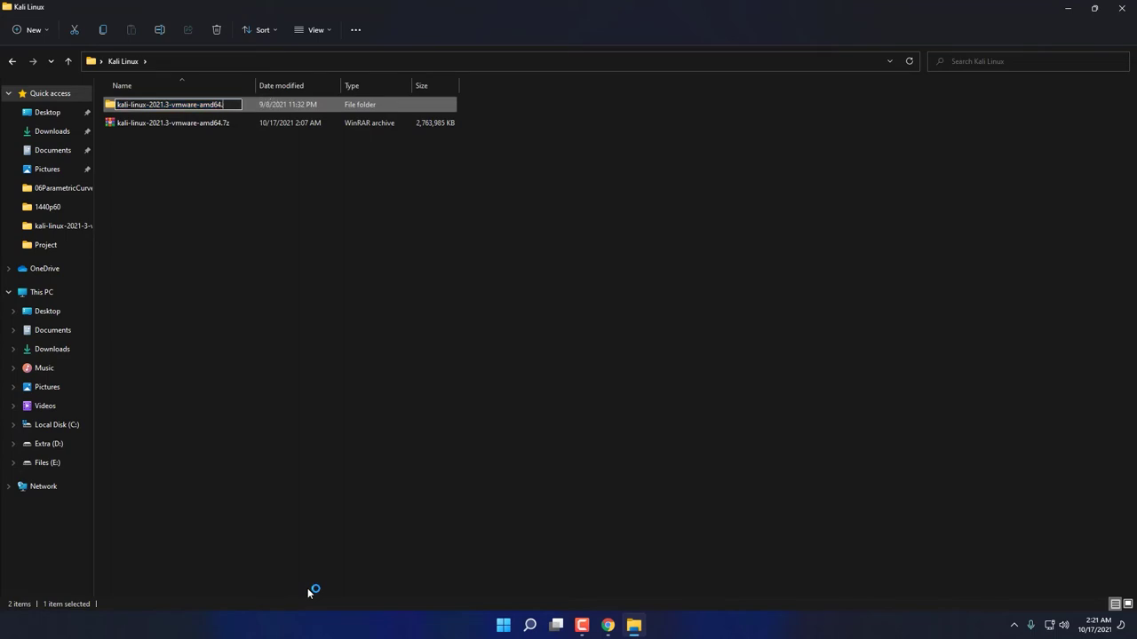
pyautogui.press('BackSpace')
pyautogui.press('BackSpace')
pyautogui.press('BackSpace')
pyautogui.press('BackSpace')
pyautogui.press('BackSpace')
pyautogui.press('BackSpace')
pyautogui.press('BackSpace')
pyautogui.press('BackSpace')
pyautogui.press('BackSpace')
pyautogui.press('BackSpace')
pyautogui.press('BackSpace')
pyautogui.press('BackSpace')
pyautogui.press('BackSpace')
pyautogui.press('BackSpace')
pyautogui.press('BackSpace')
pyautogui.press('BackSpace')
pyautogui.press('BackSpace')
pyautogui.press('BackSpace')
pyautogui.press('BackSpace')
pyautogui.press('BackSpace')
pyautogui.press('BackSpace')
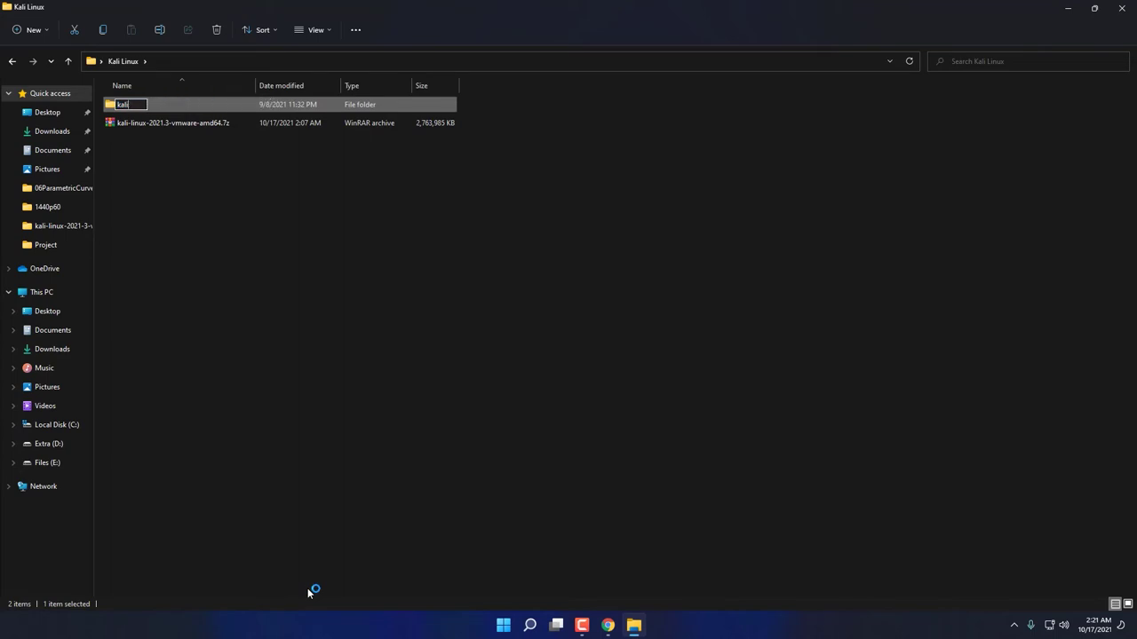
pyautogui.press('Return')
pyautogui.click(316, 437)
pyautogui.click(1097, 7)
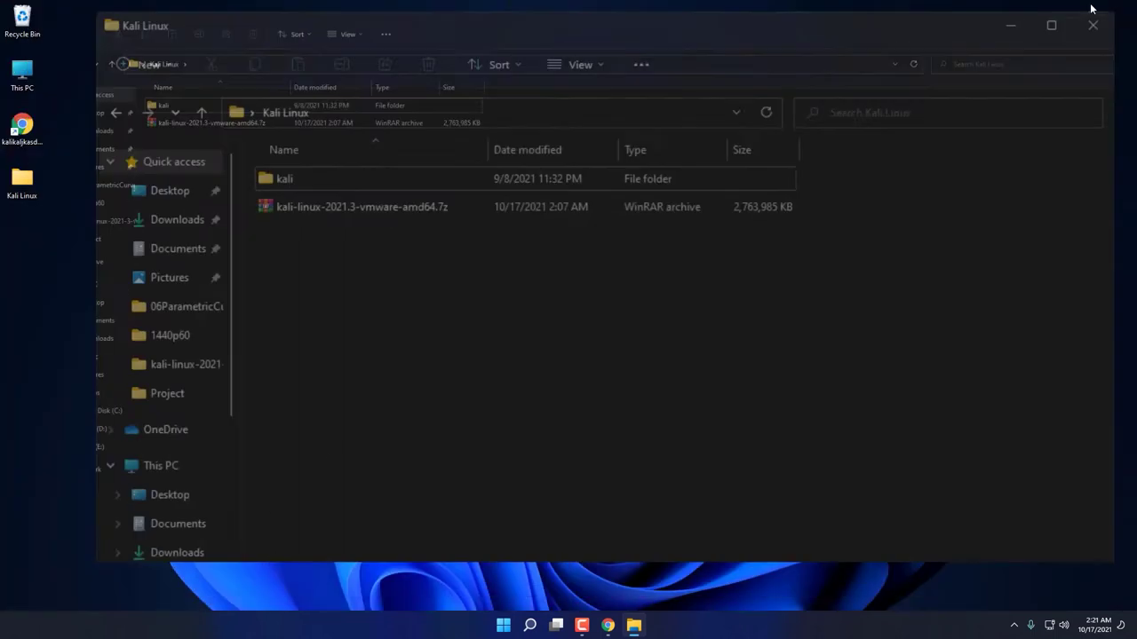
# Find VMware Workstation Pro with the system search and launch it.
pyautogui.click(530, 624)
pyautogui.write('v')
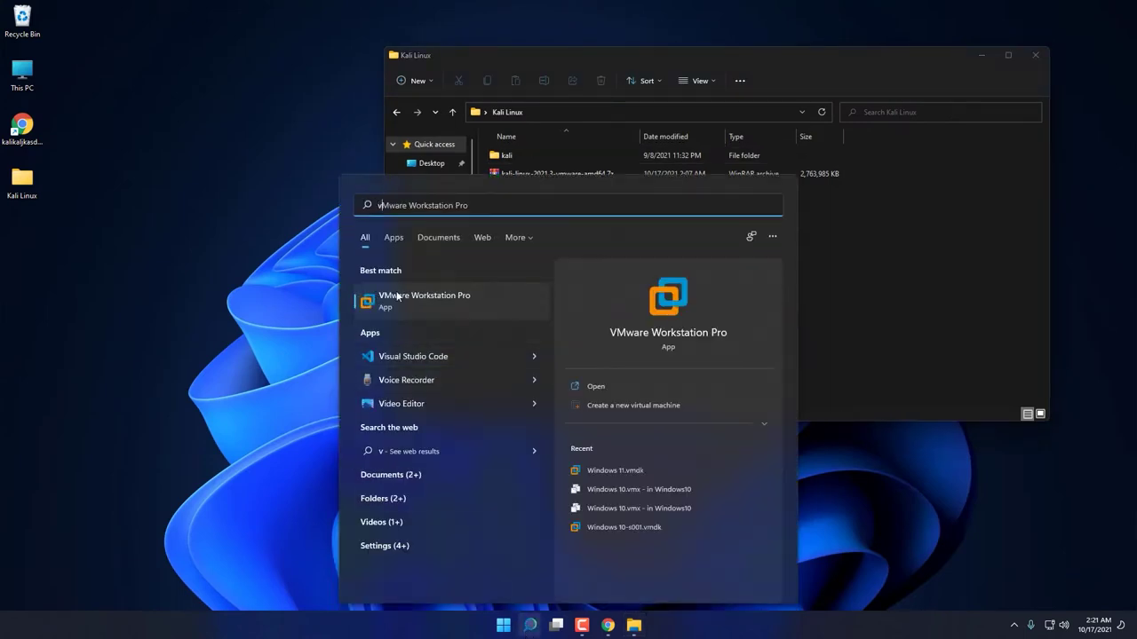
pyautogui.click(437, 299)
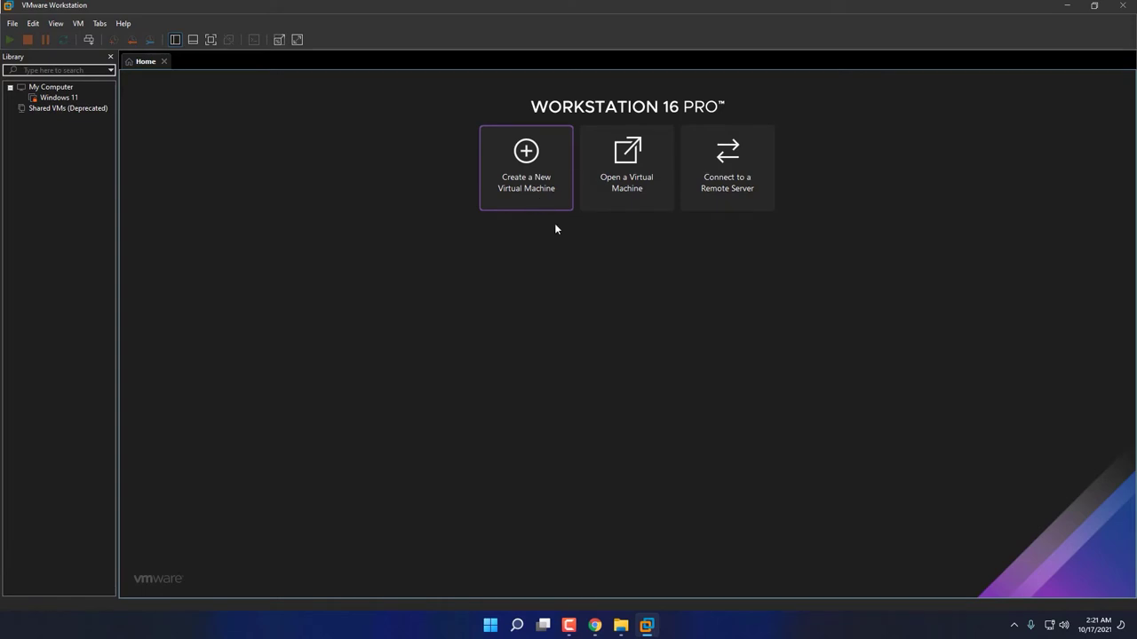
# Open the virtual machine file Kali-Linux-2021.3-vmware-amd64.vmx from the kali folder inside the Desktop's Kali Linux folder.
pyautogui.click(629, 174)
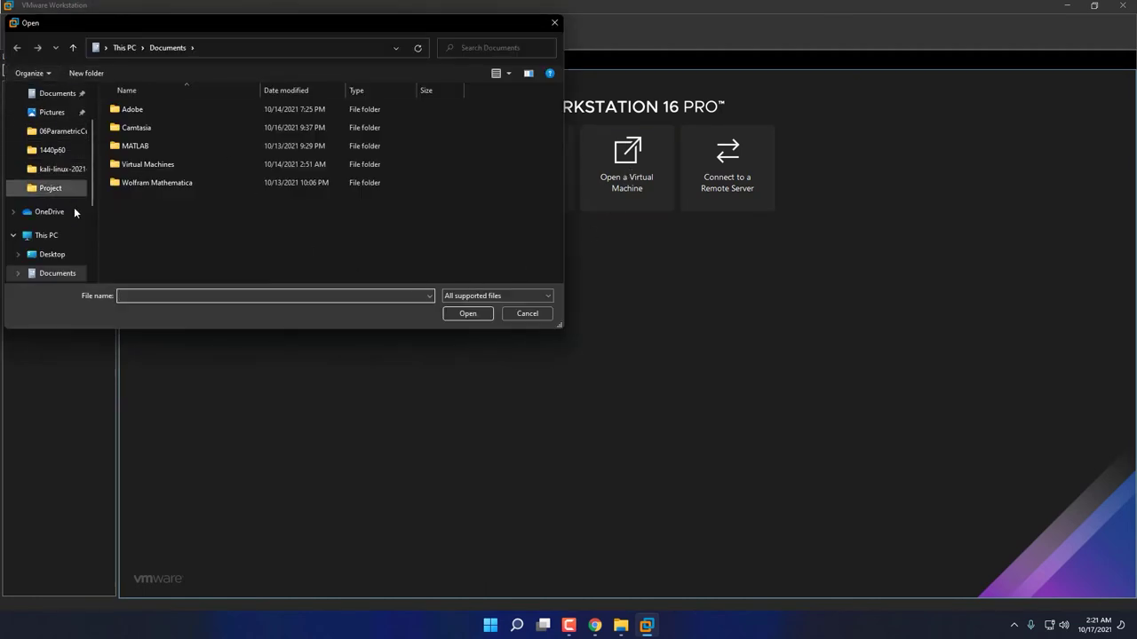
pyautogui.scroll(1, 74, 213)
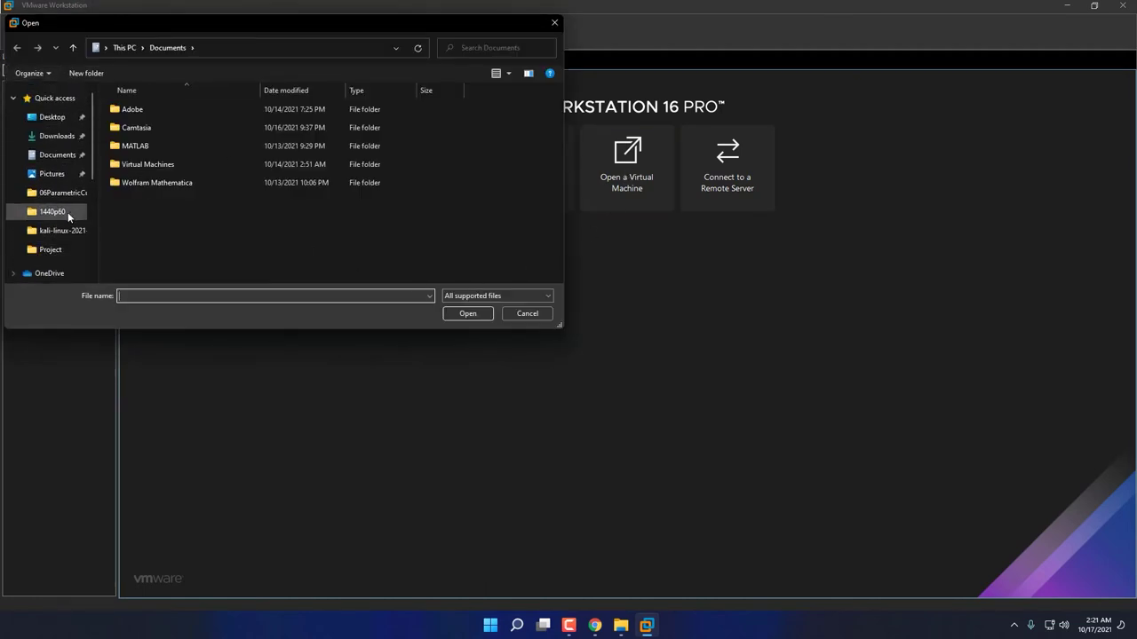
pyautogui.click(51, 116)
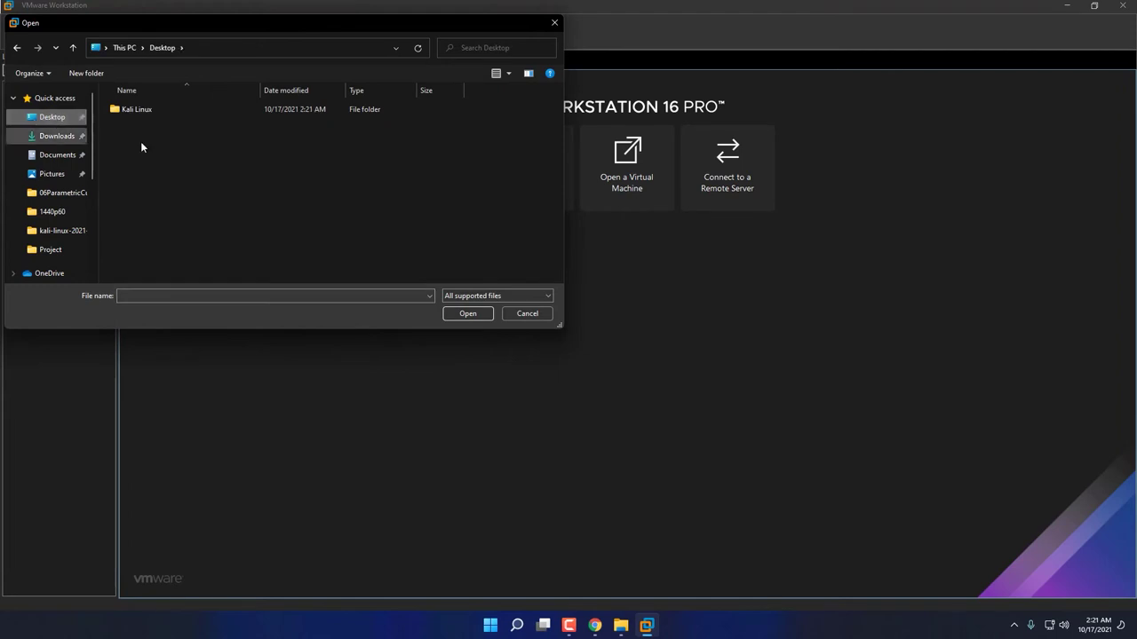
pyautogui.click(138, 109)
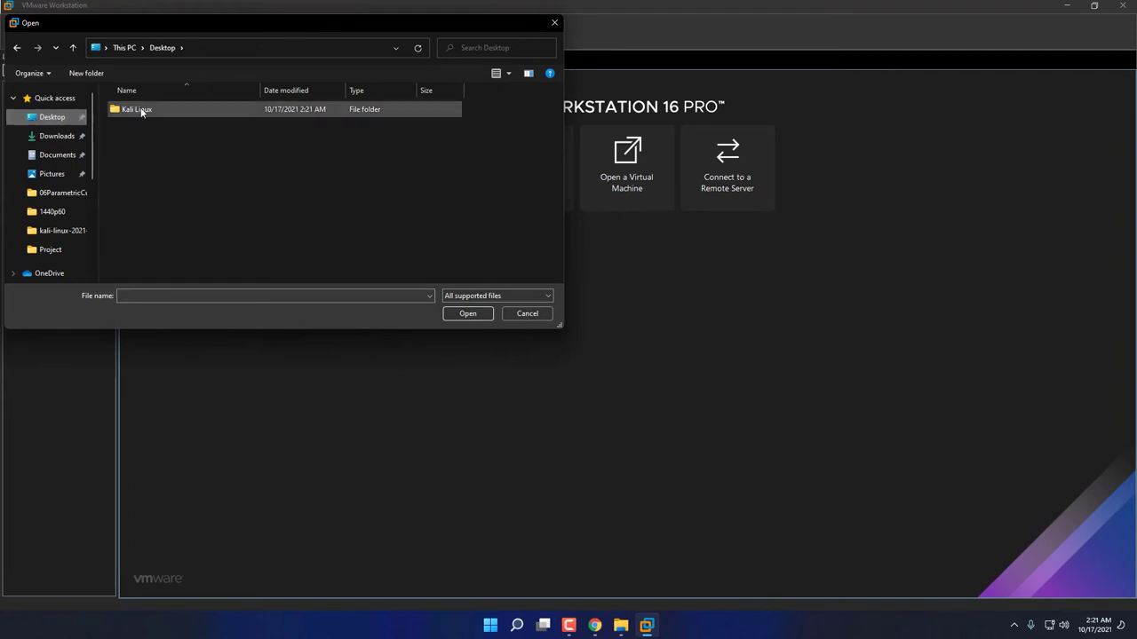
pyautogui.doubleClick(140, 110)
pyautogui.doubleClick(128, 110)
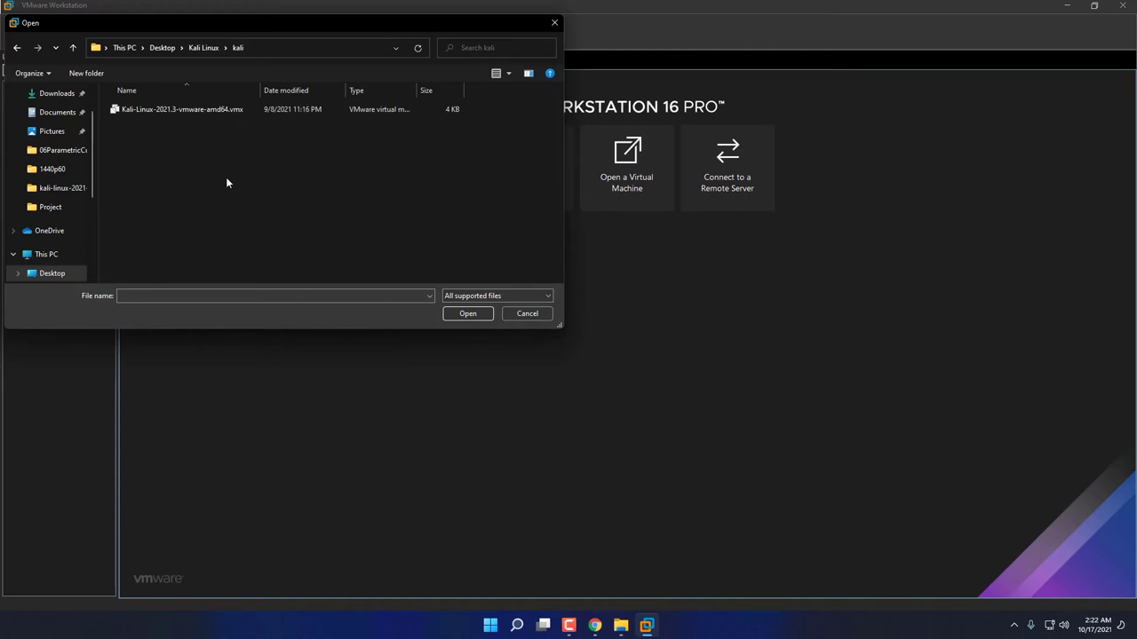
pyautogui.doubleClick(199, 113)
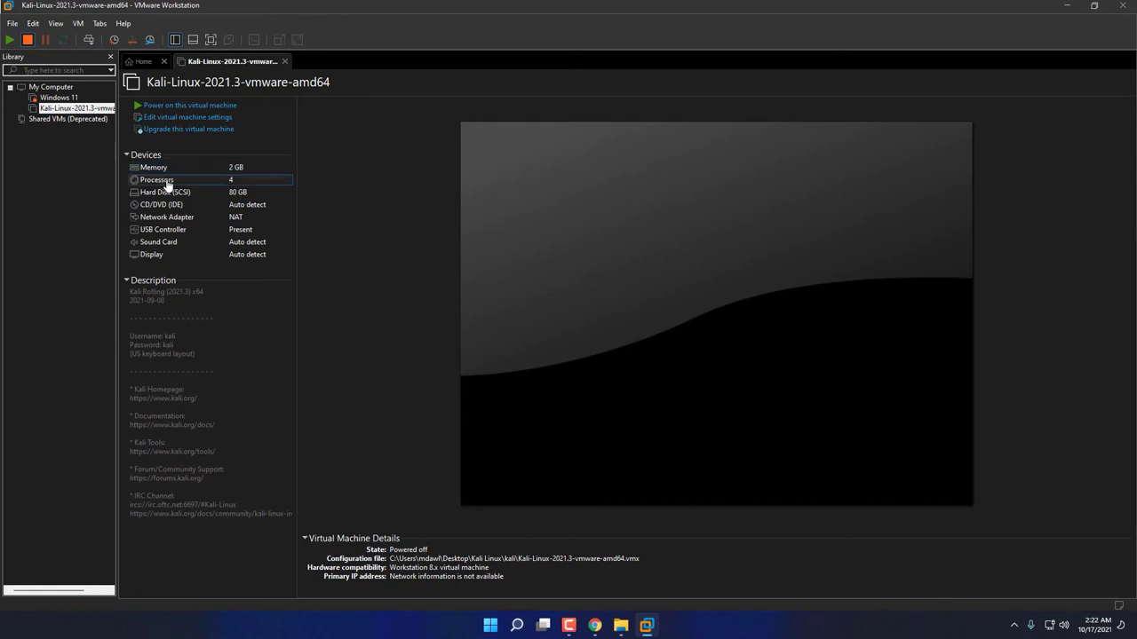
# Set the Kali virtual machine's memory to 4096 MB, check its processor and hard disk settings, and save the configuration.
pyautogui.click(178, 118)
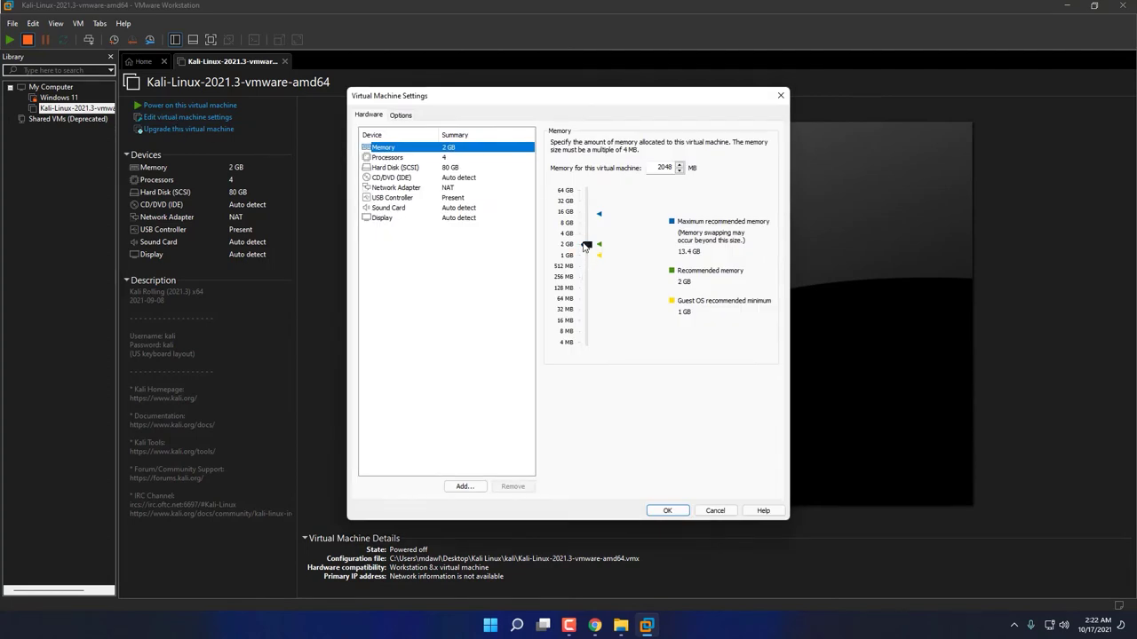
pyautogui.moveTo(585, 246); pyautogui.dragTo(585, 233)
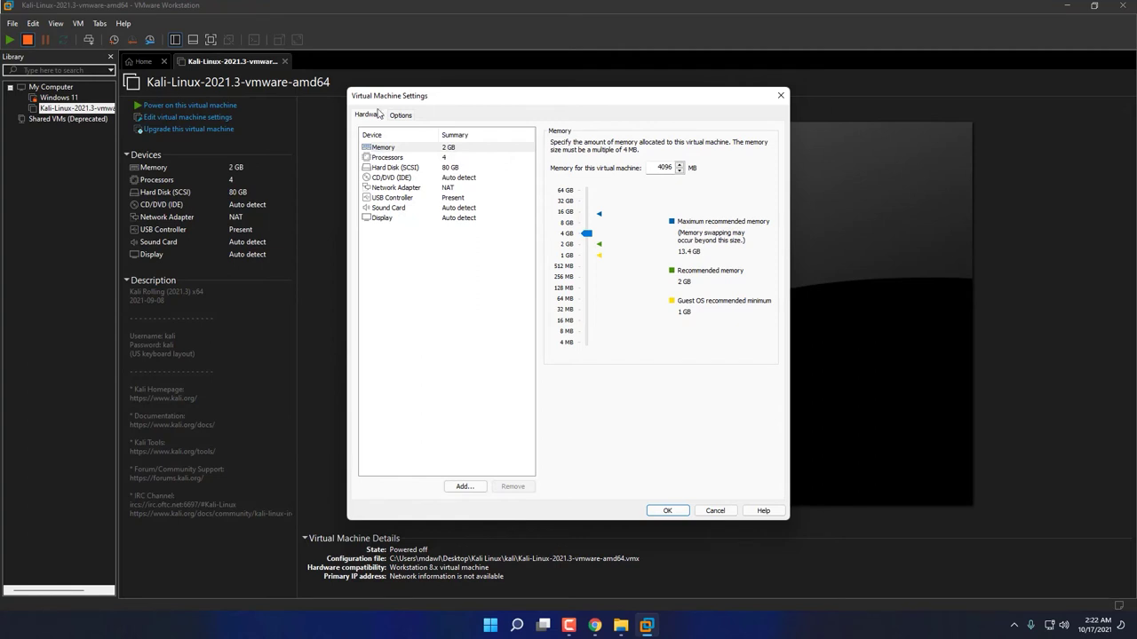
pyautogui.click(414, 157)
pyautogui.click(427, 169)
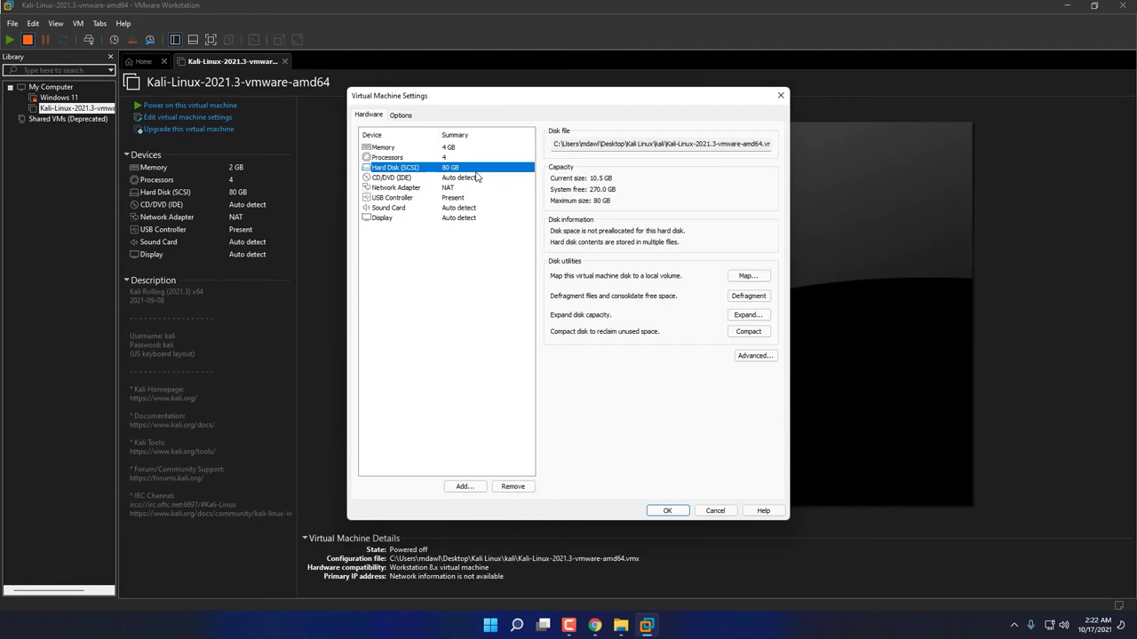
pyautogui.click(668, 511)
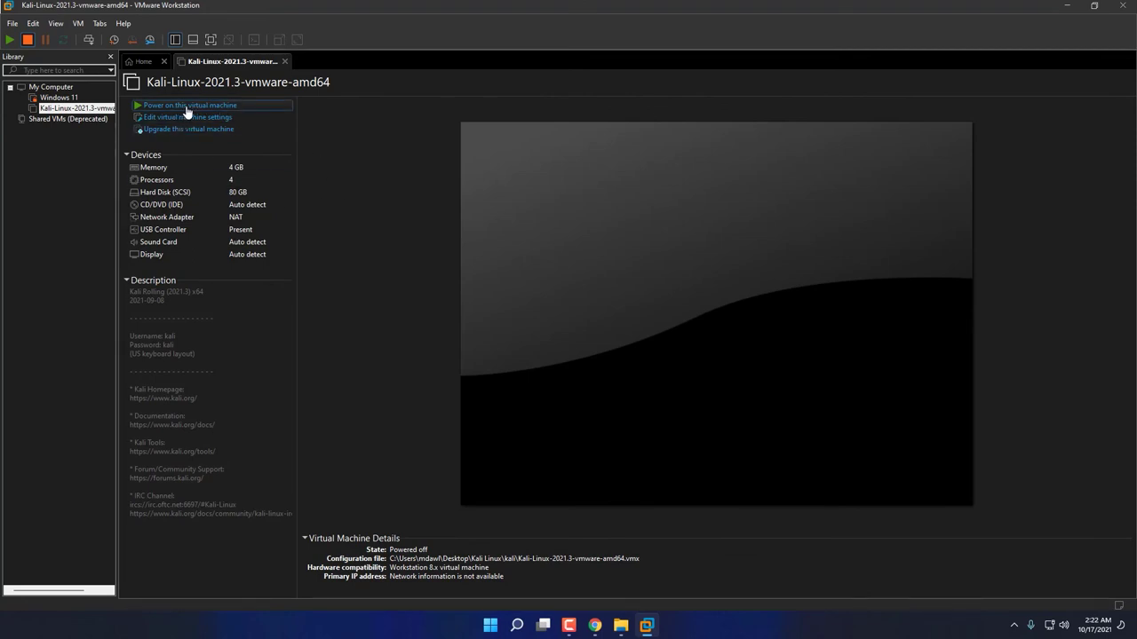
# Power on the Kali virtual machine and declare it as copied.
pyautogui.click(226, 106)
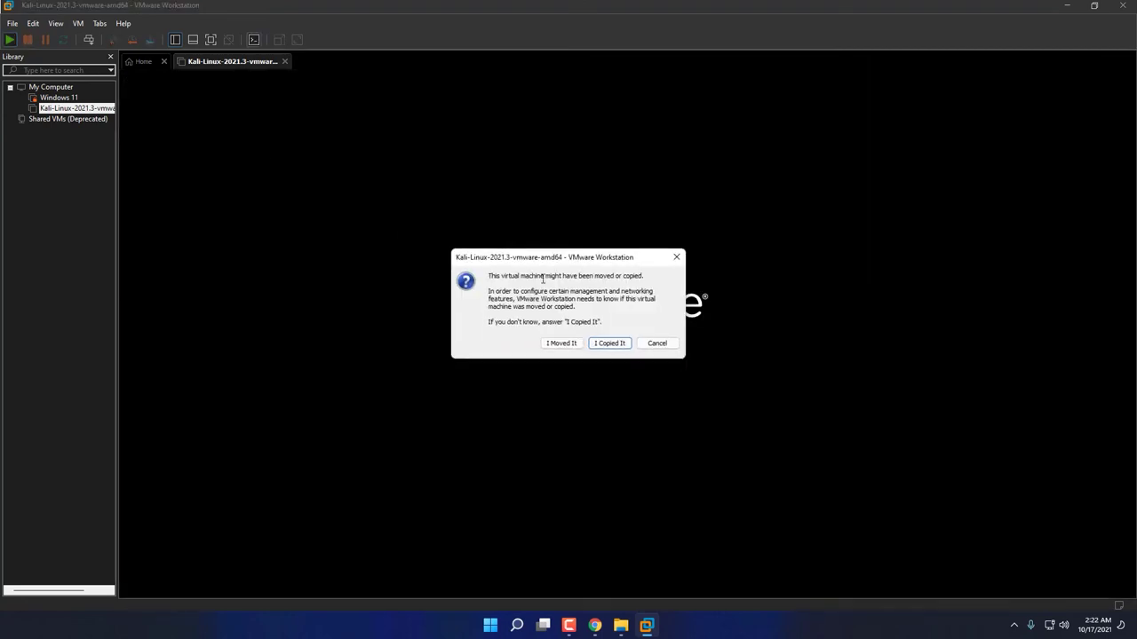
pyautogui.click(610, 345)
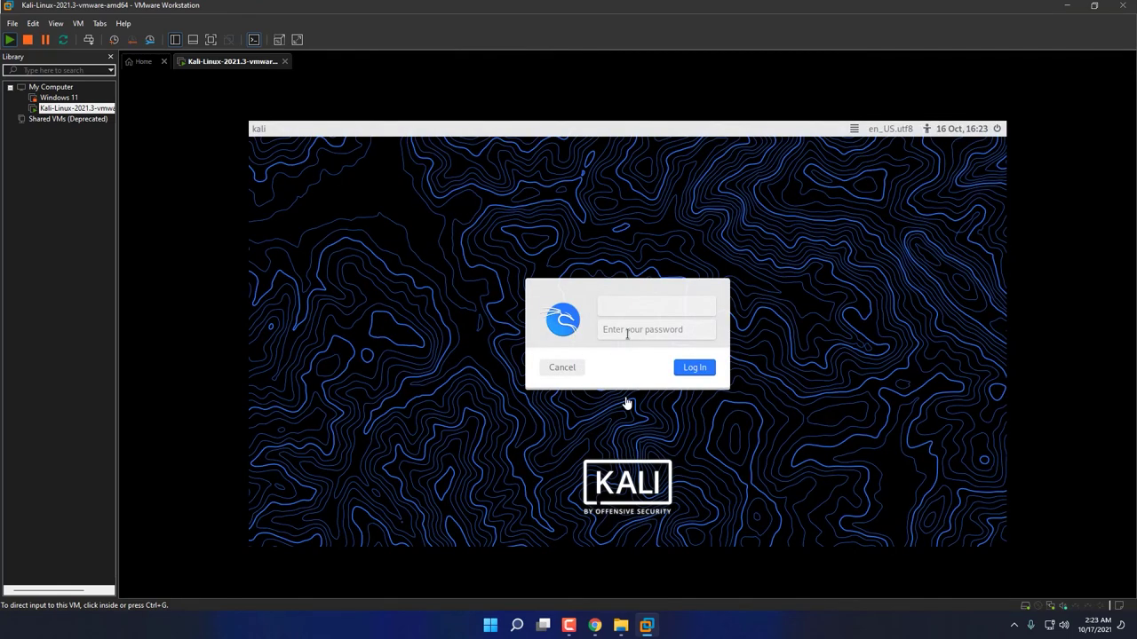
# Log in to the Kali guest with the username "kali" and the account password.
pyautogui.click(614, 305)
pyautogui.click(622, 331)
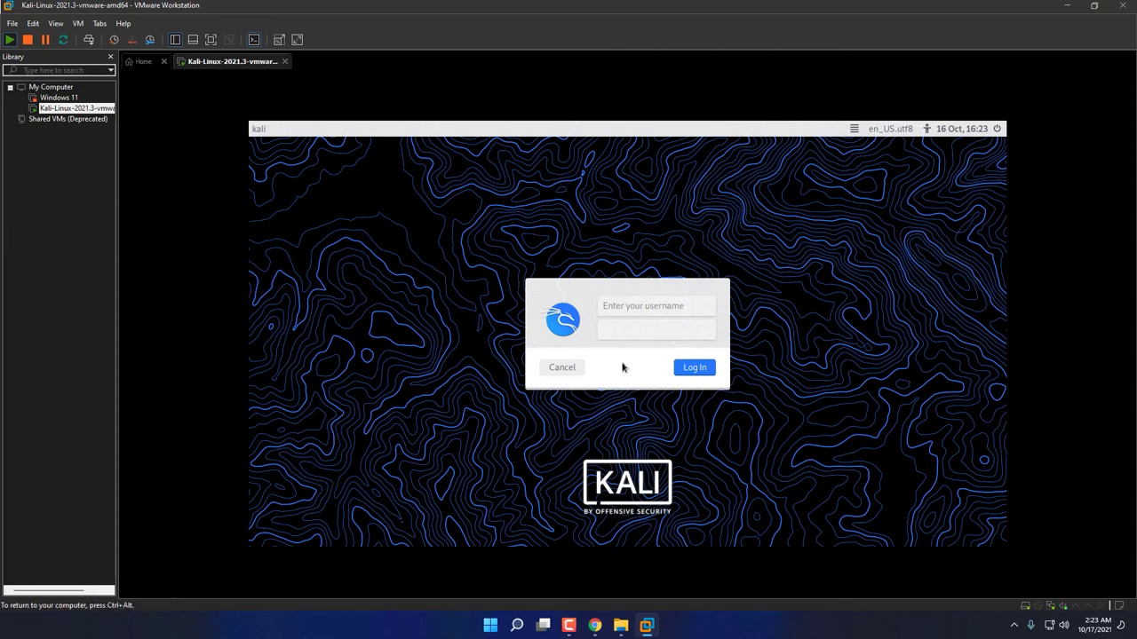
pyautogui.click(631, 309)
pyautogui.click(625, 329)
pyautogui.click(632, 306)
pyautogui.click(633, 327)
pyautogui.click(627, 305)
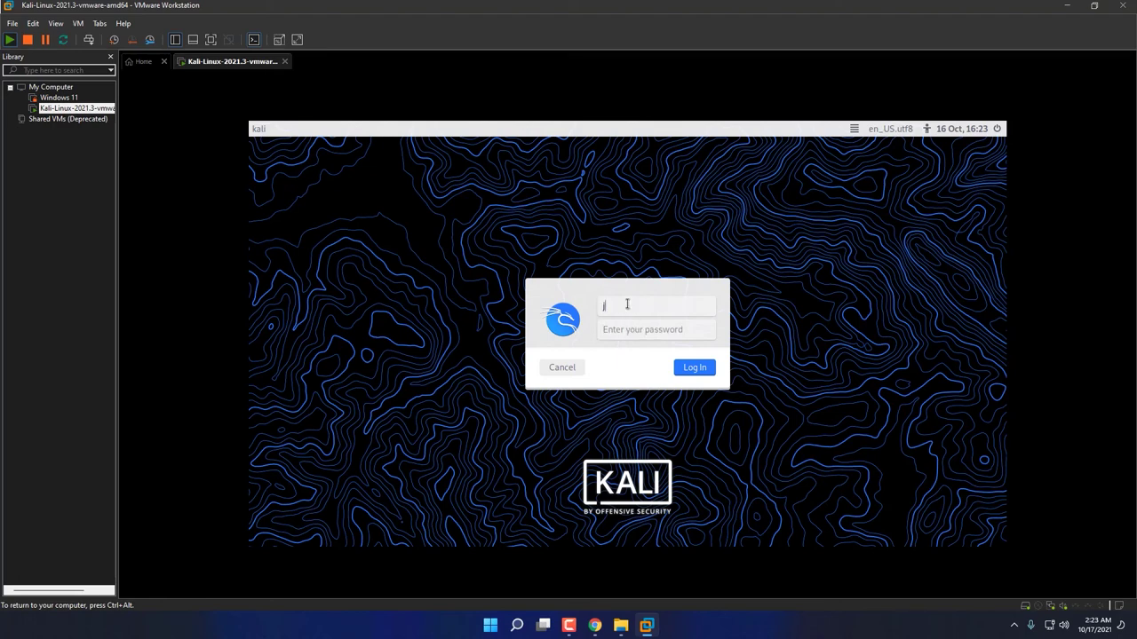
pyautogui.write('kali')
pyautogui.click(628, 327)
pyautogui.write('kali')
pyautogui.click(696, 368)
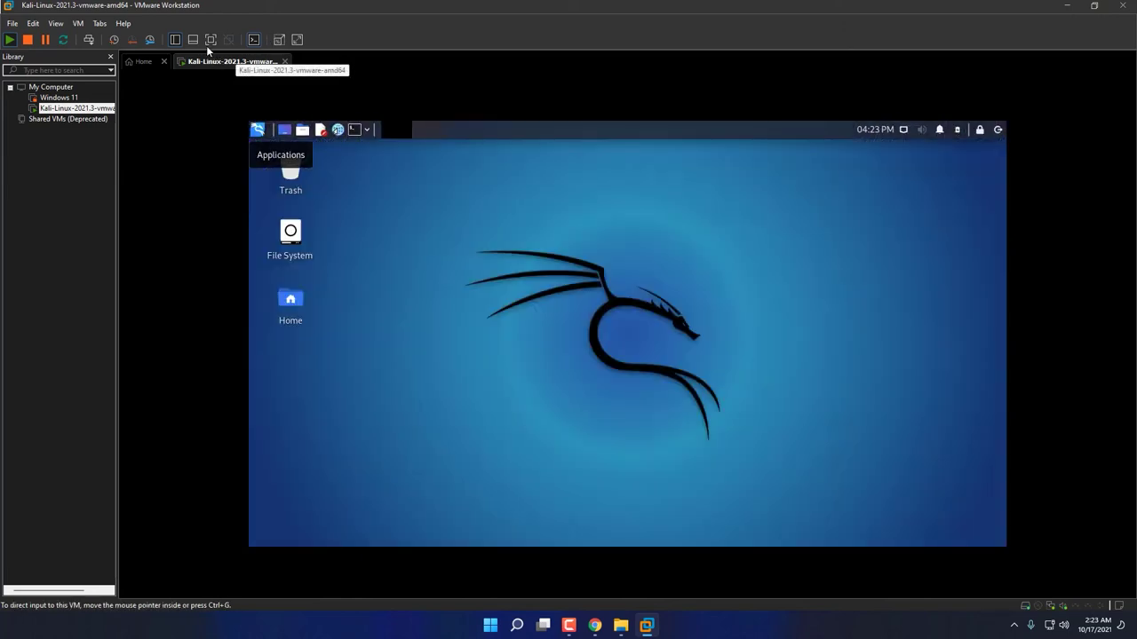
# Display the Kali guest in full screen, open Terminal Emulator and move its window nearer the middle of the desktop.
pyautogui.click(206, 39)
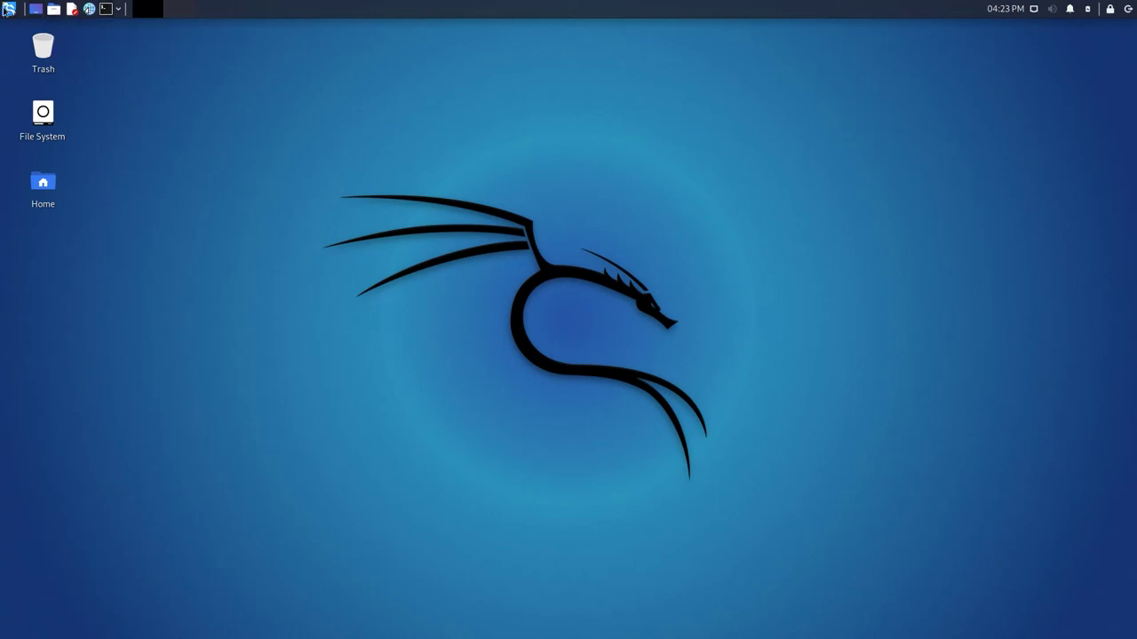
pyautogui.click(8, 9)
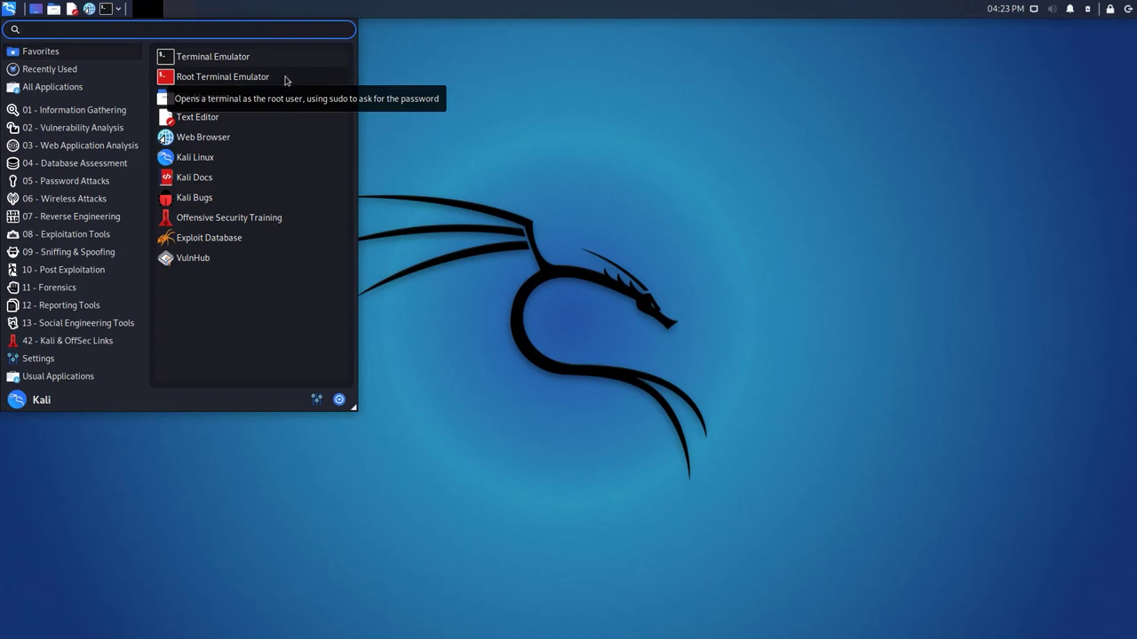
pyautogui.click(219, 62)
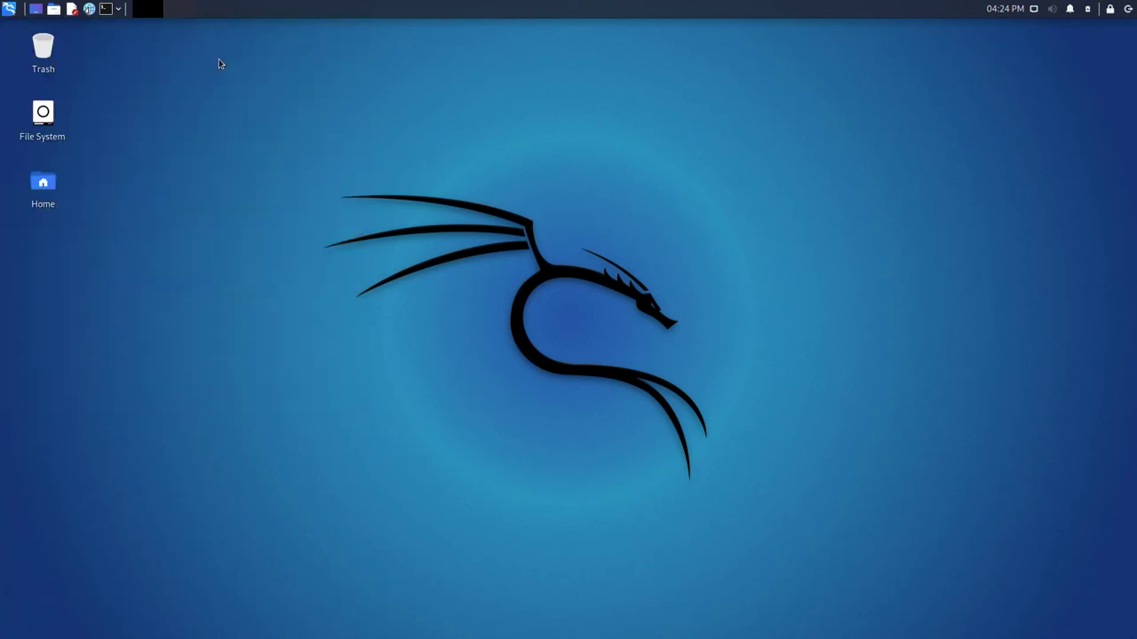
pyautogui.moveTo(205, 64); pyautogui.dragTo(535, 148)
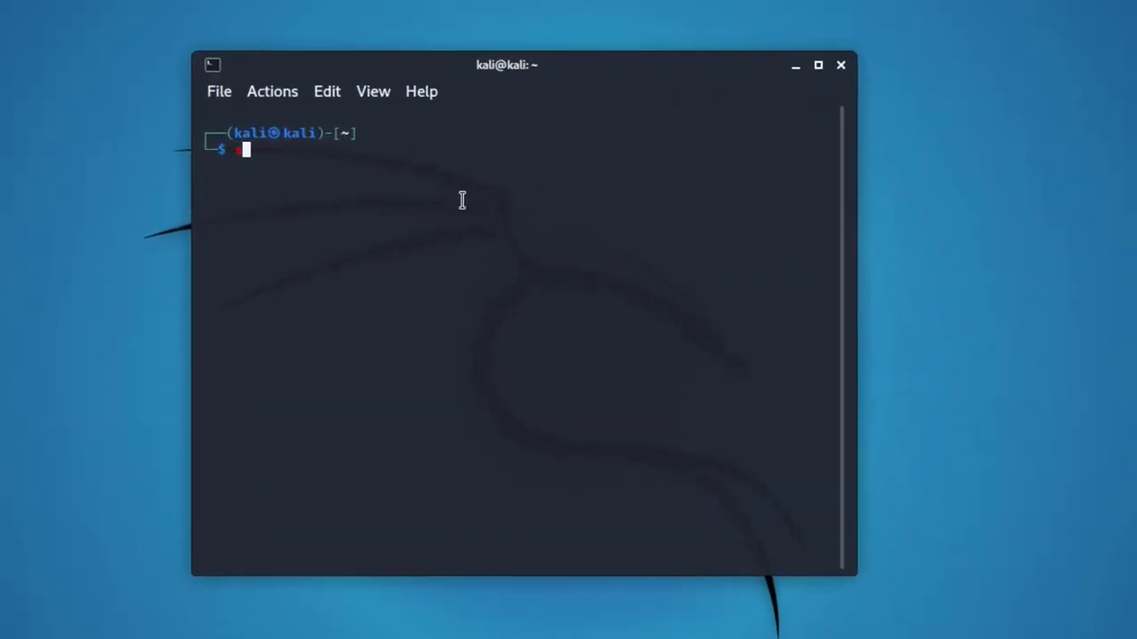
# Refresh the package lists with "sudo apt update", authorizing it with the sudo account password.
pyautogui.write('sudo')
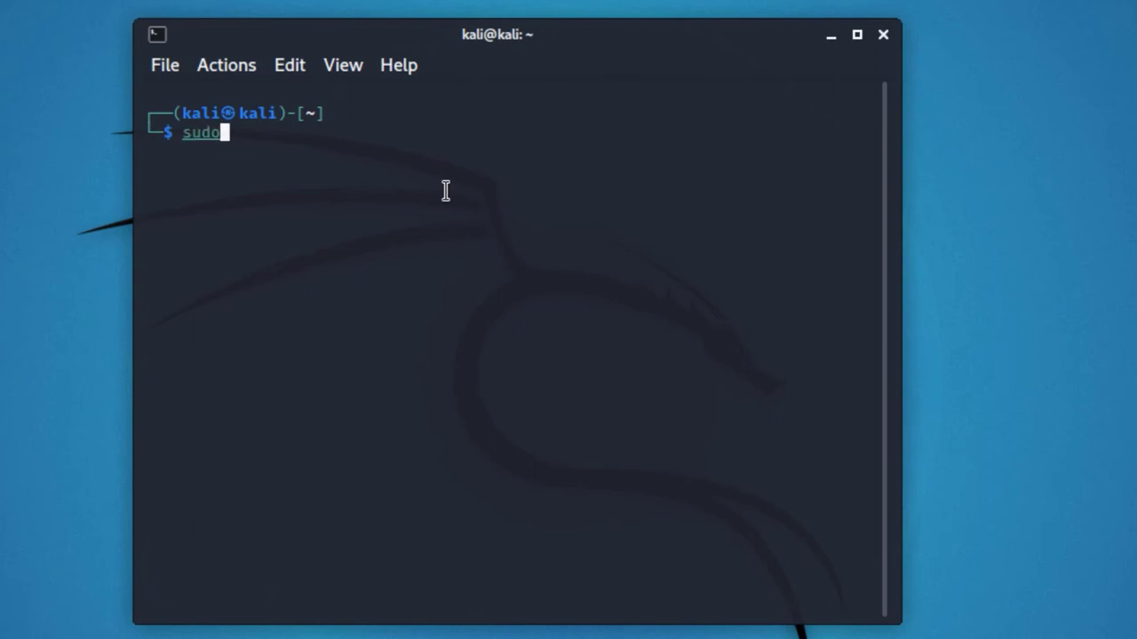
pyautogui.write(' apt update')
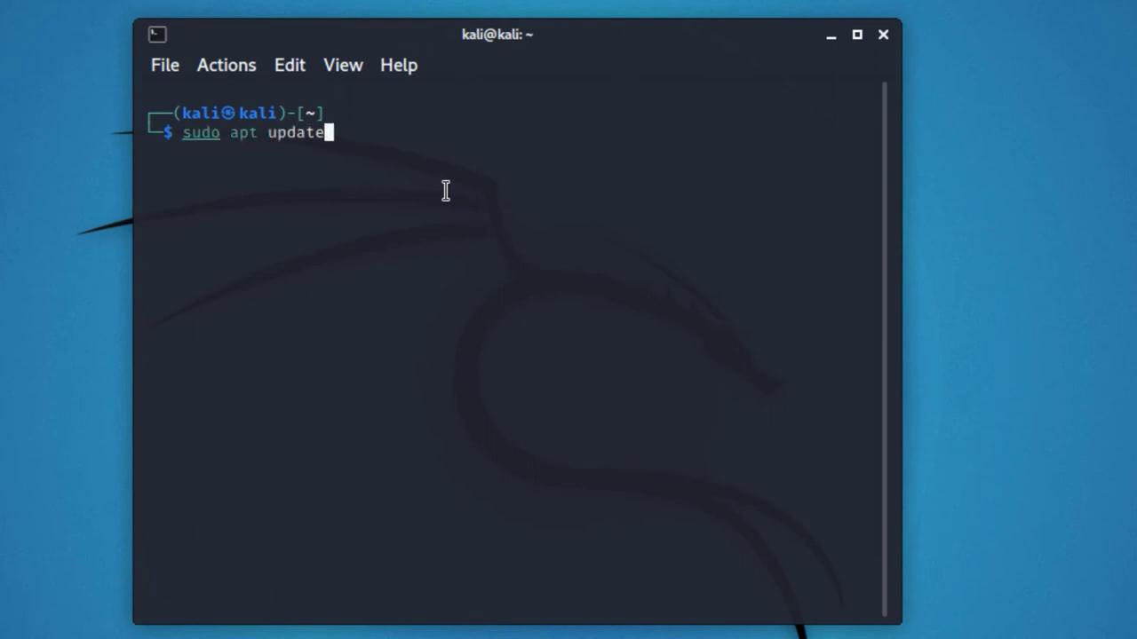
pyautogui.press('Return')
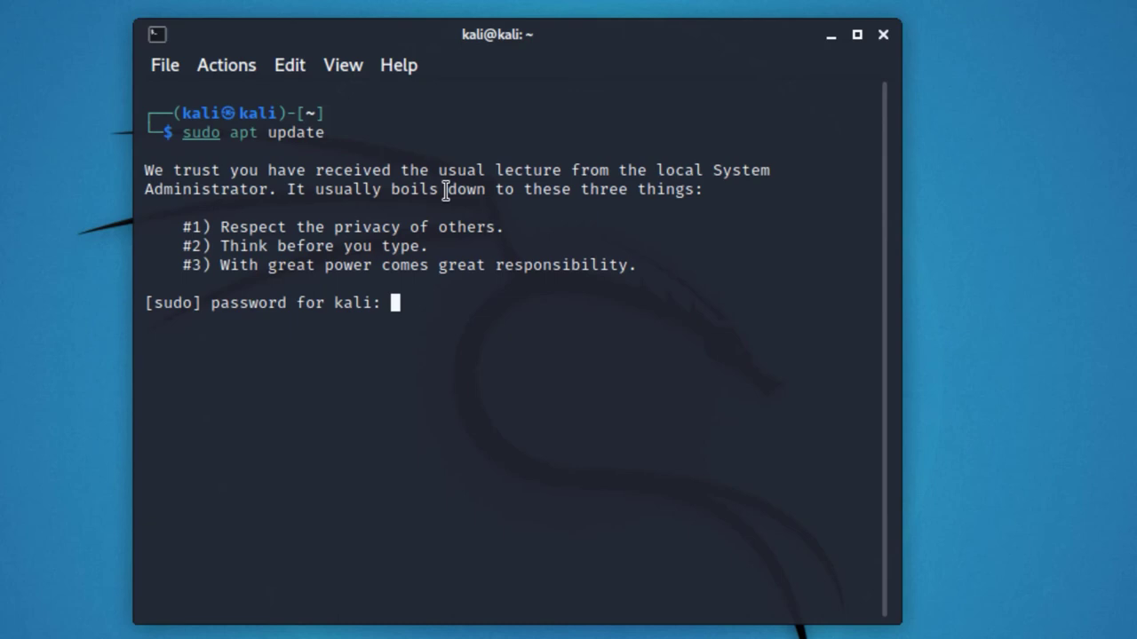
pyautogui.press('Return')
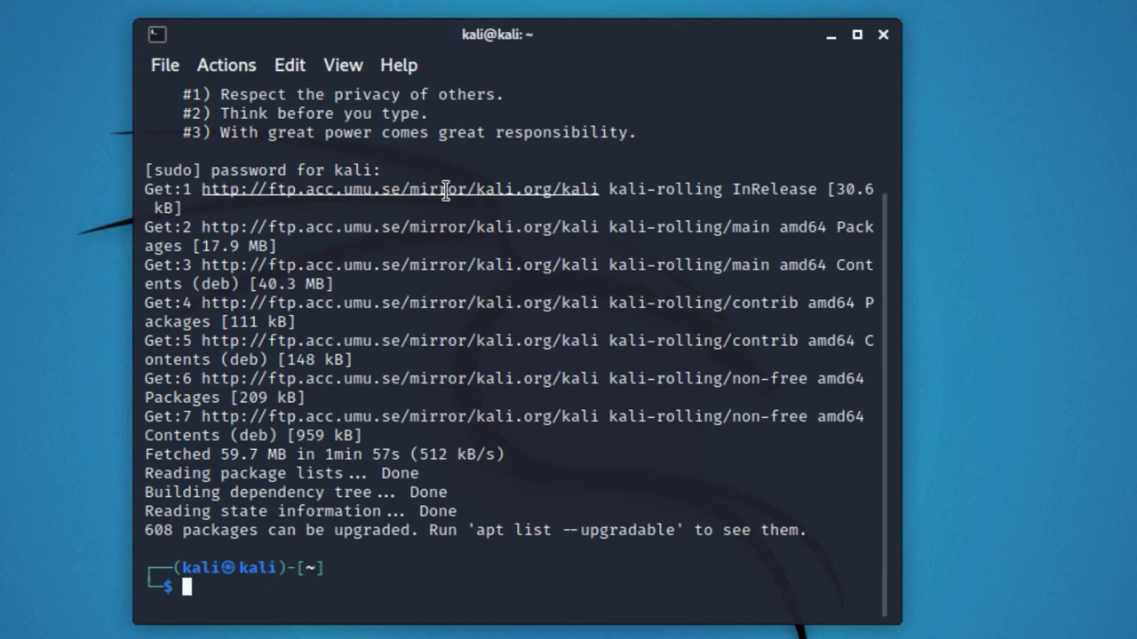
# Start upgrading all installed packages with "sudo apt upgrade".
pyautogui.write('sudo ')
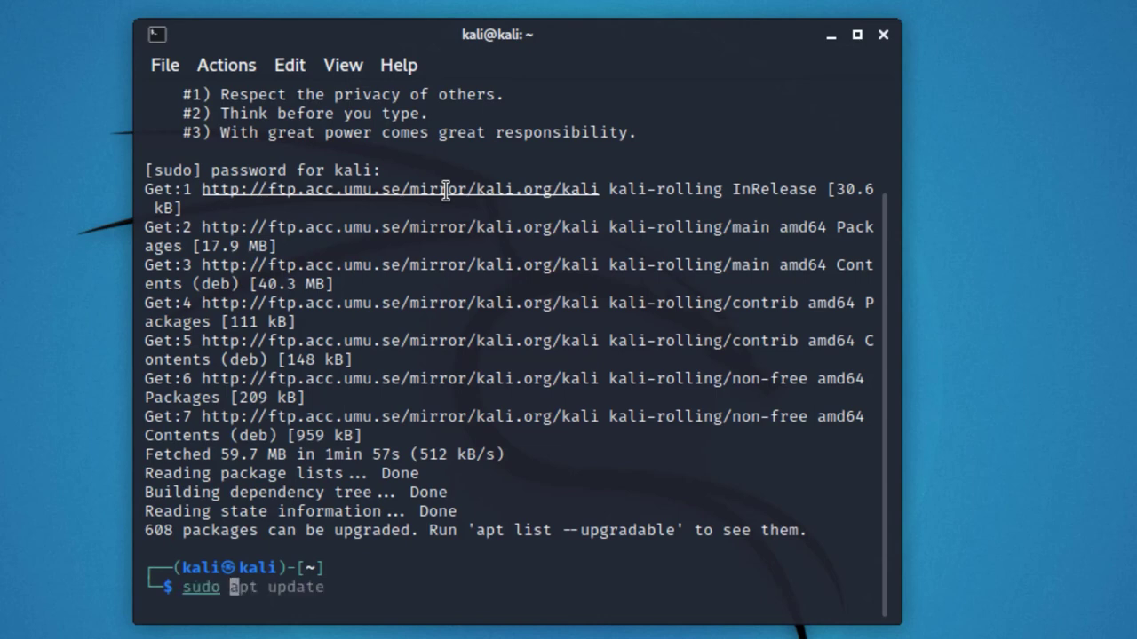
pyautogui.write('apt upgrad')
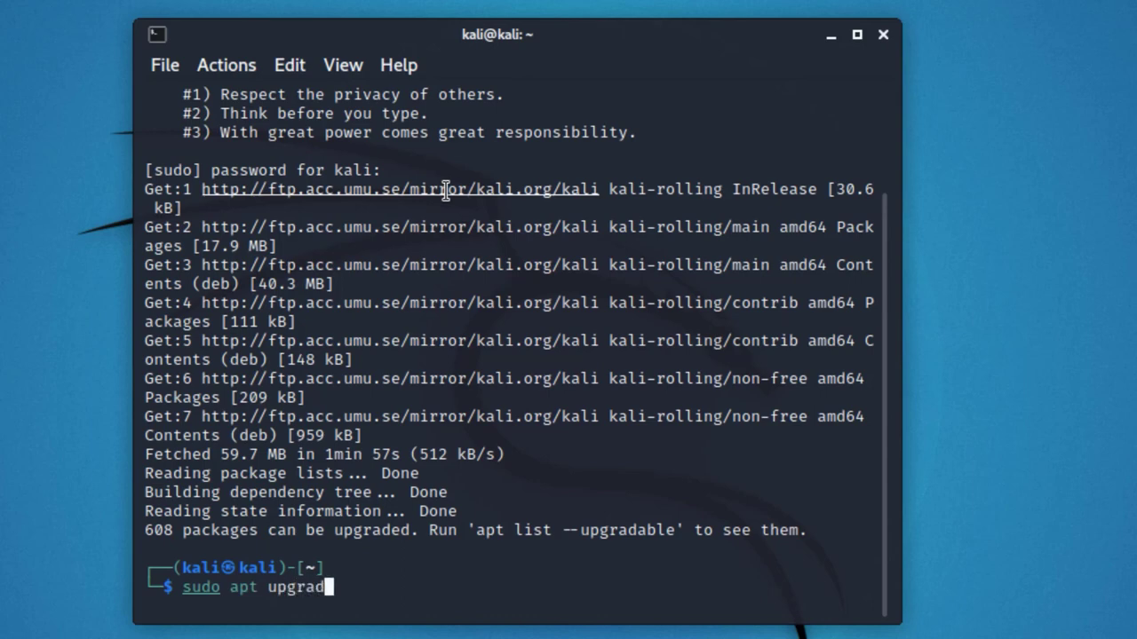
pyautogui.write('e')
pyautogui.press('Return')
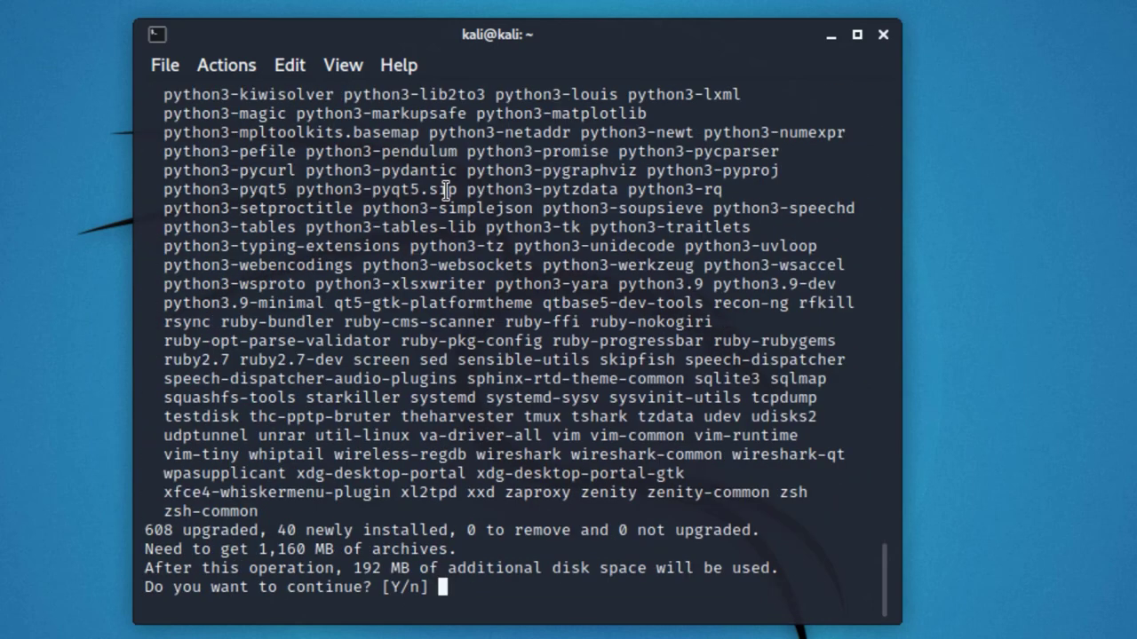